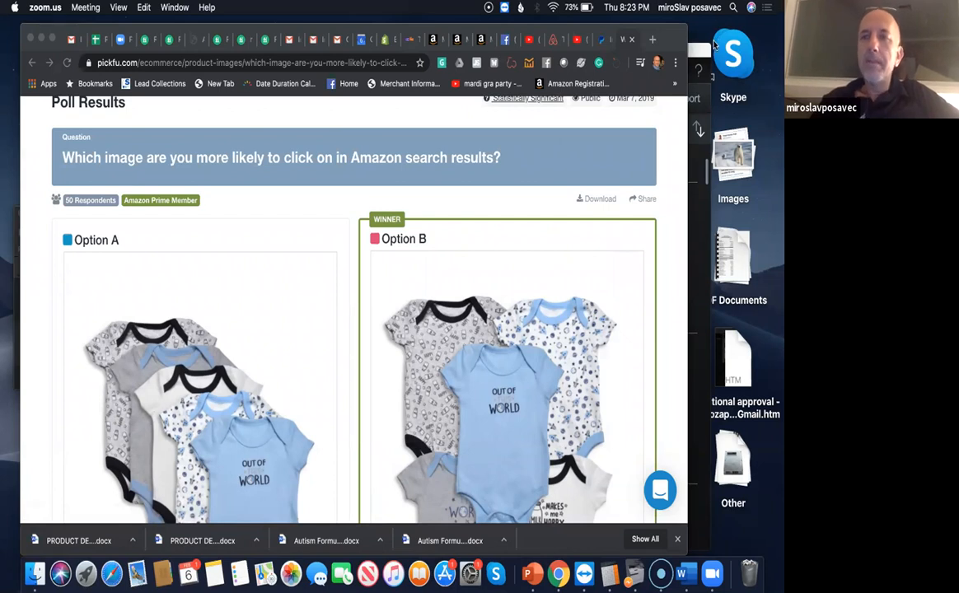
Search Google for "google photos" in a new browser tab.
left_click(650, 38)
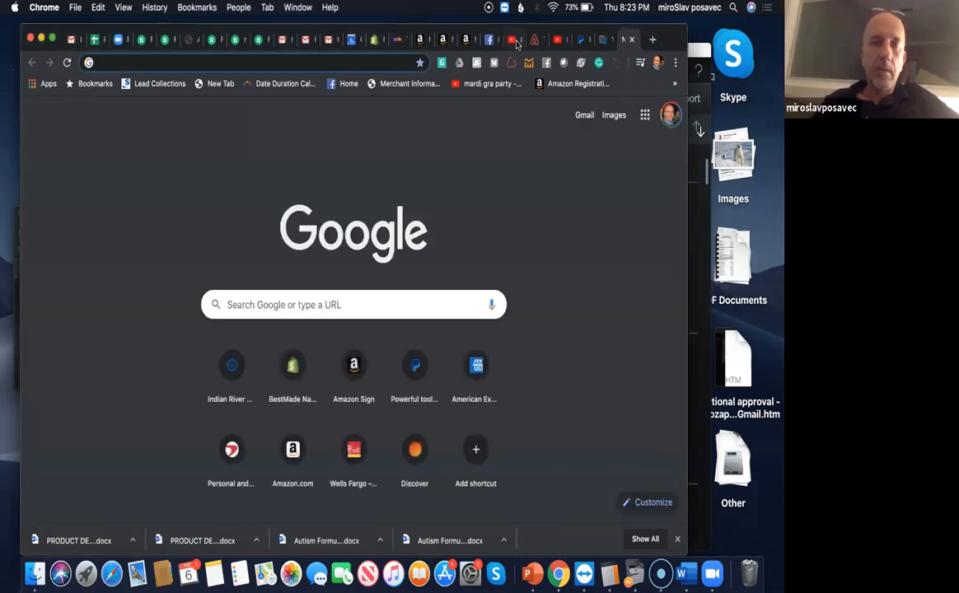
type("goog")
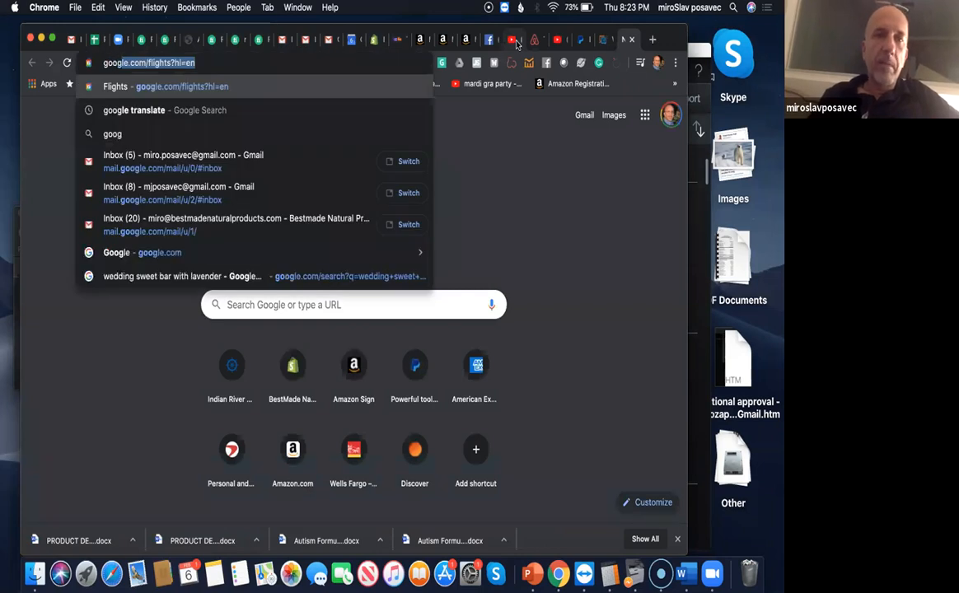
key("Return")
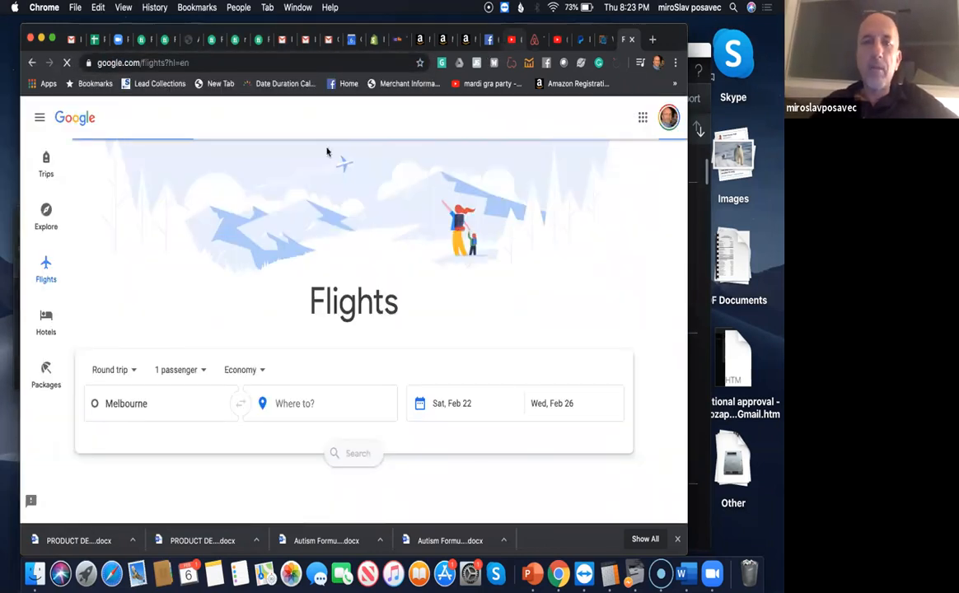
left_click(215, 63)
type("ggoo")
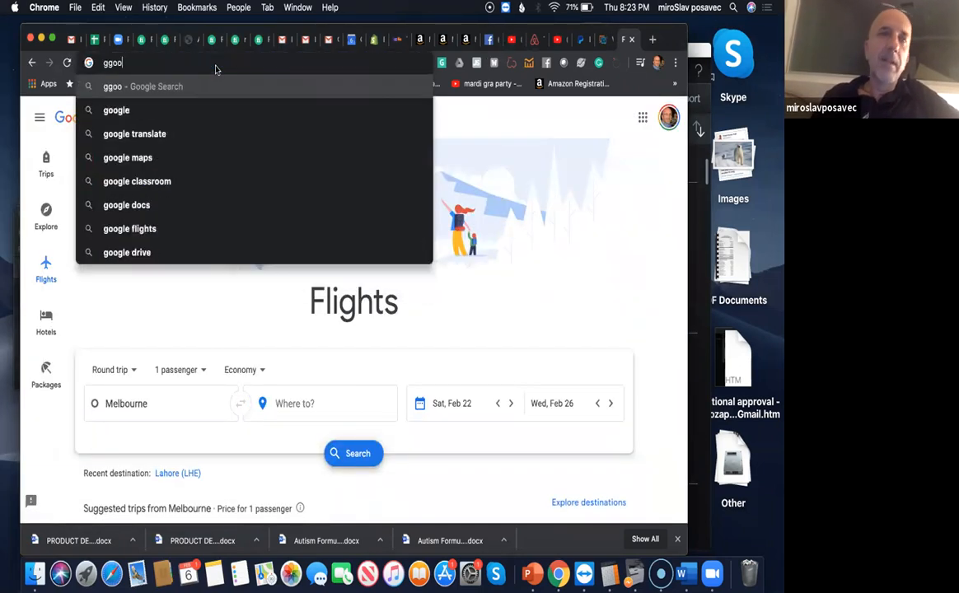
key("BackSpace")
key("BackSpace")
type("oogle f")
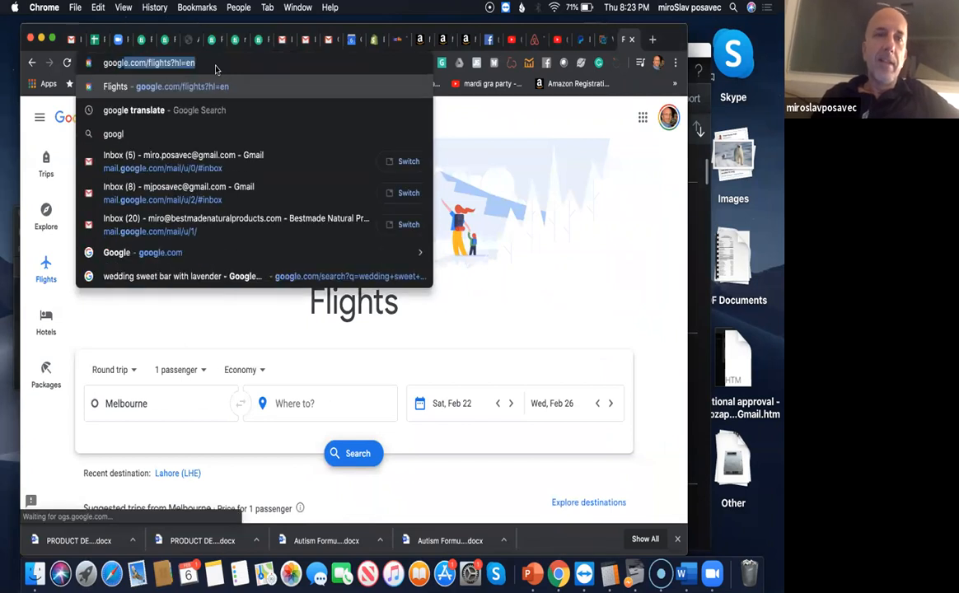
key("BackSpace")
key("BackSpace")
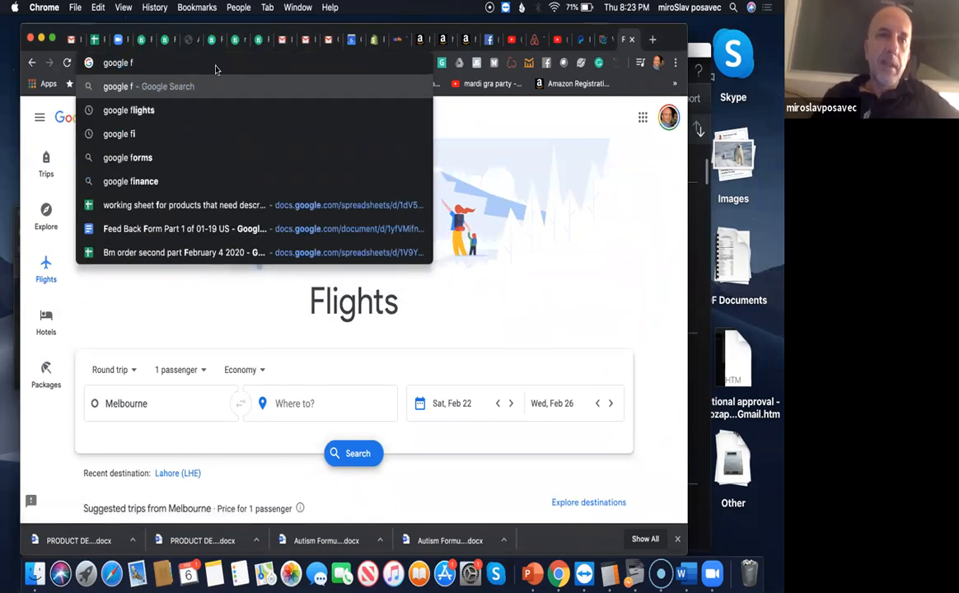
type("photos")
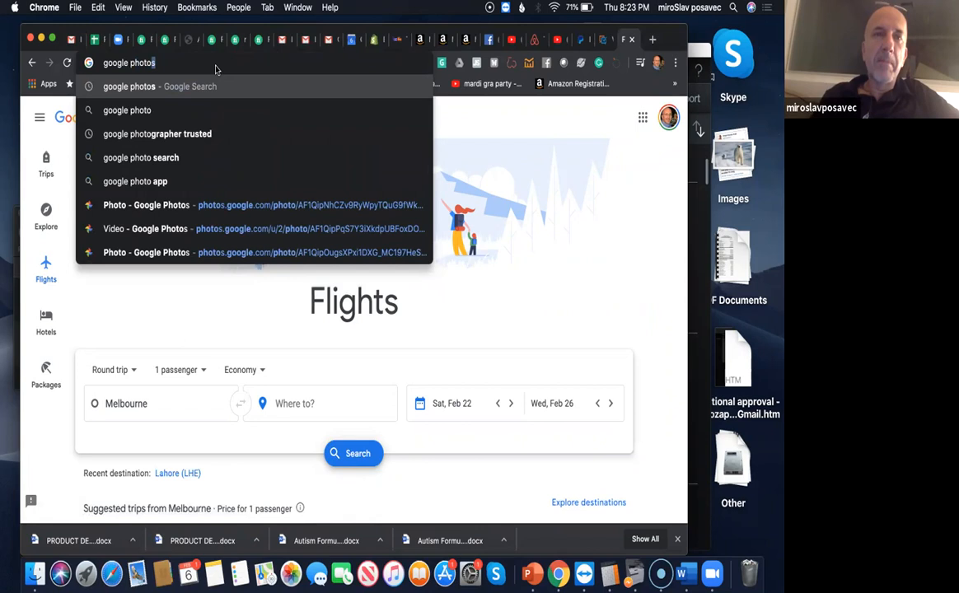
key("Return")
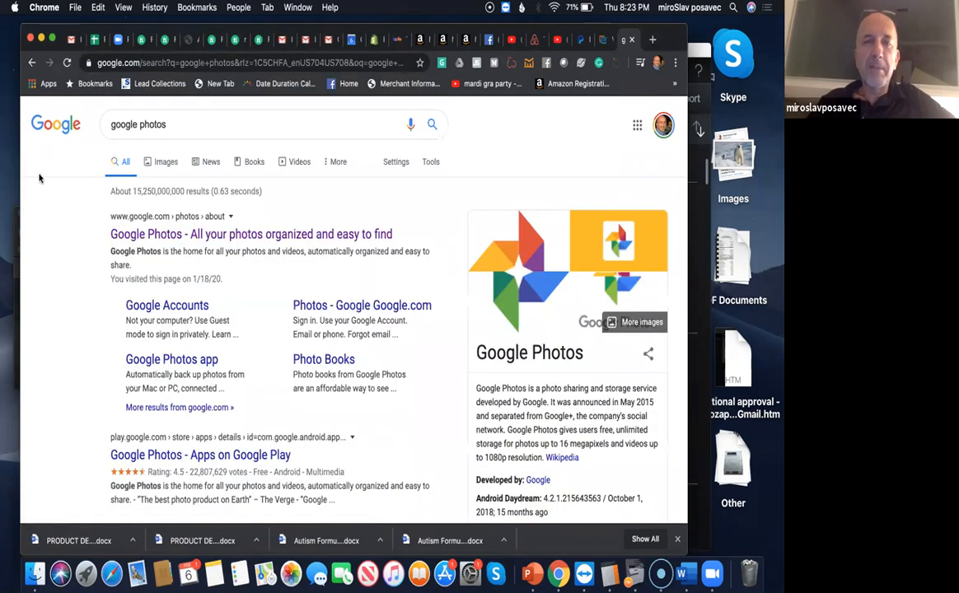
Open Google Photos from the search results and switch to the account that holds today's bottle photos.
left_click(130, 236)
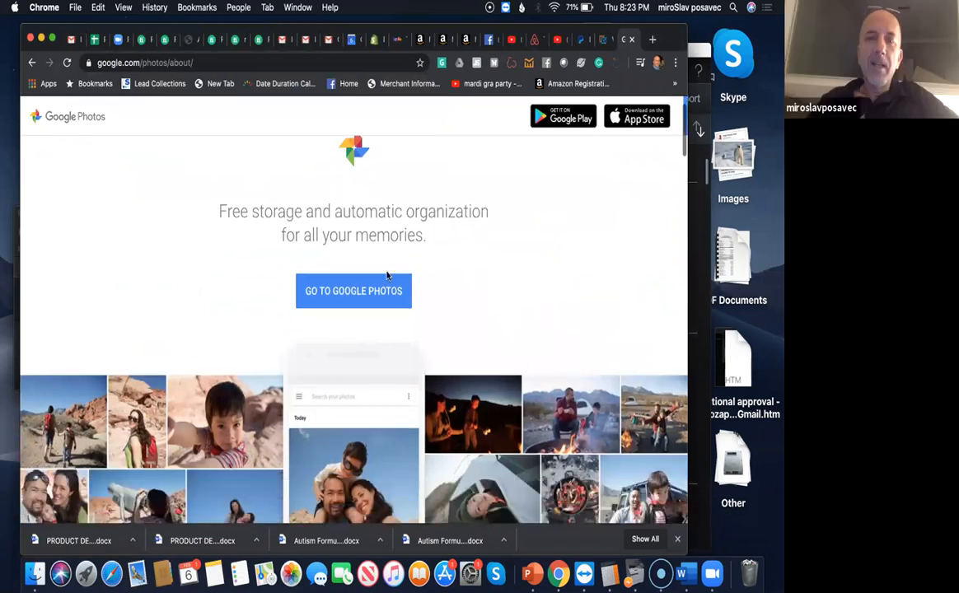
left_click(365, 294)
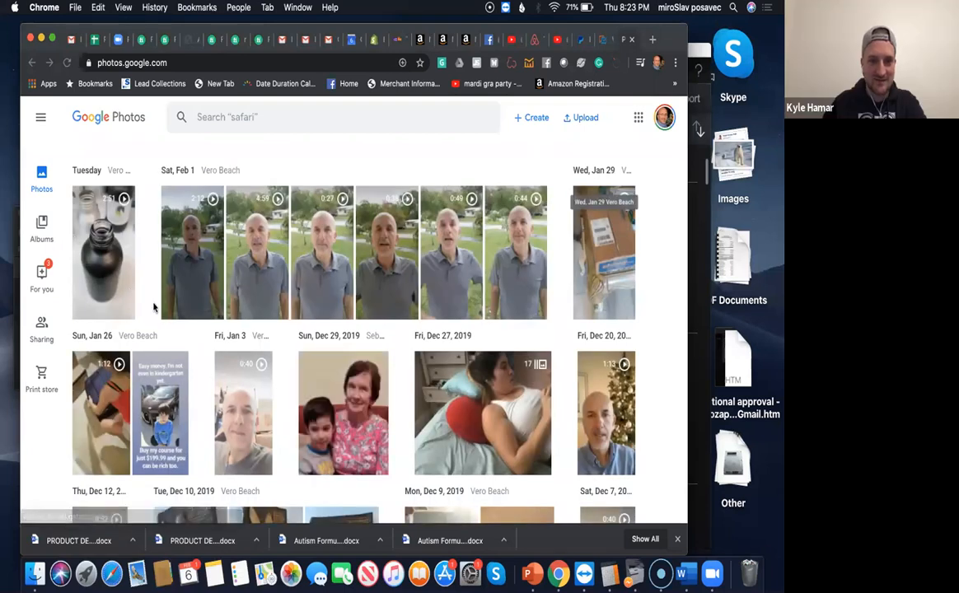
left_click(664, 117)
left_click(530, 354)
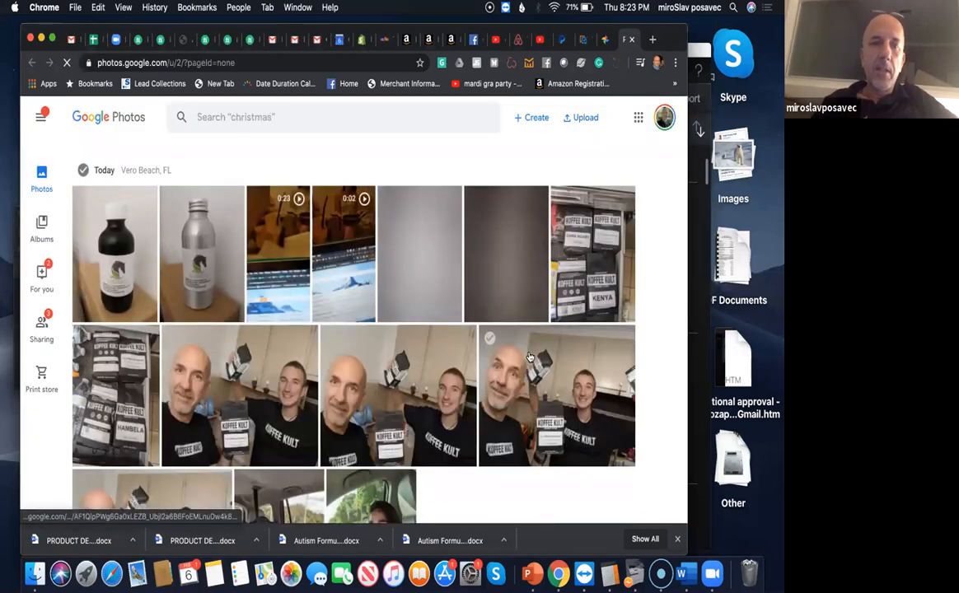
Open today's photo of the black bottle with the white cap and download it.
left_click(106, 281)
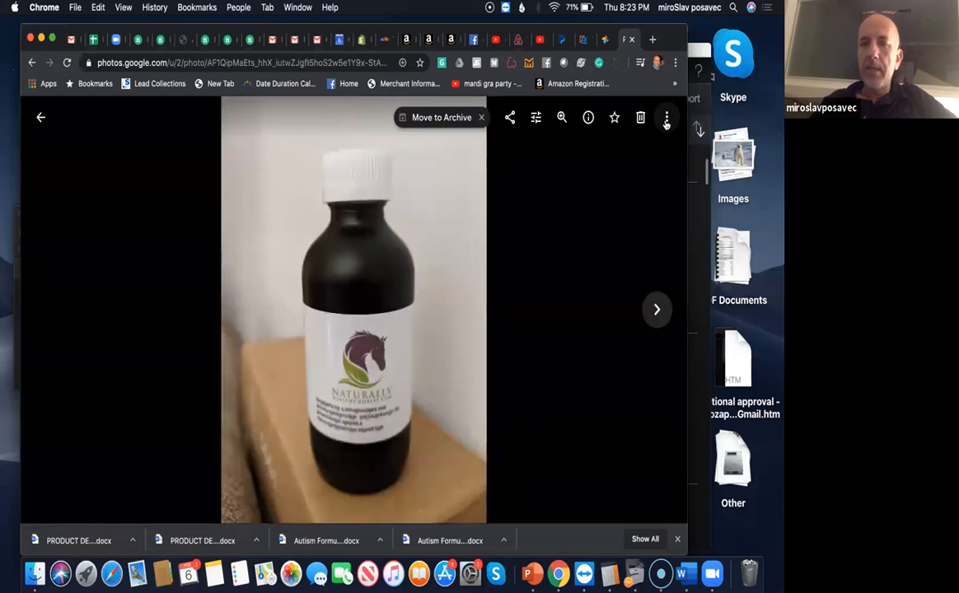
left_click(667, 121)
left_click(602, 153)
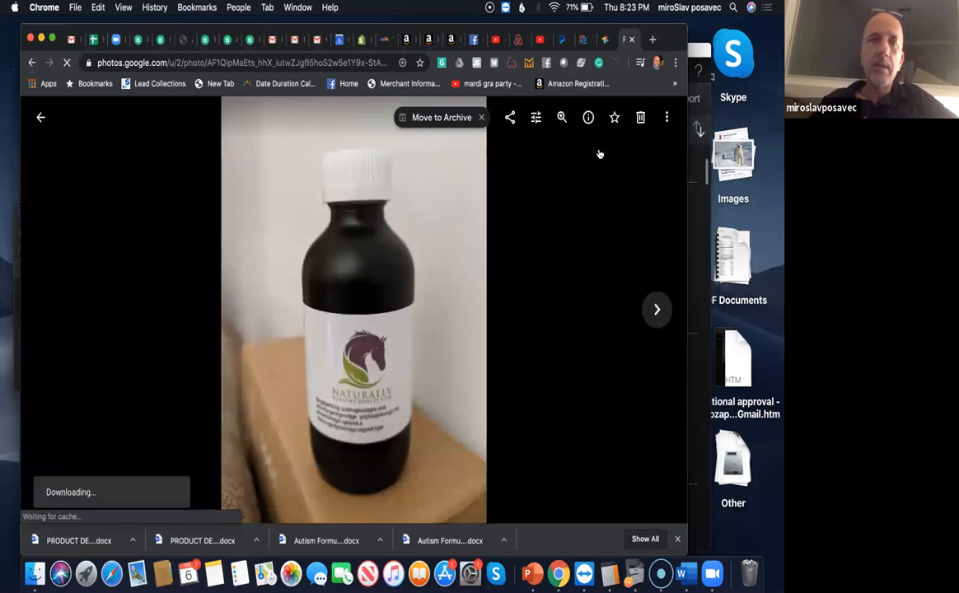
Return to the photo library, open the silver aluminum bottle photo and download it.
left_click(40, 118)
left_click(201, 276)
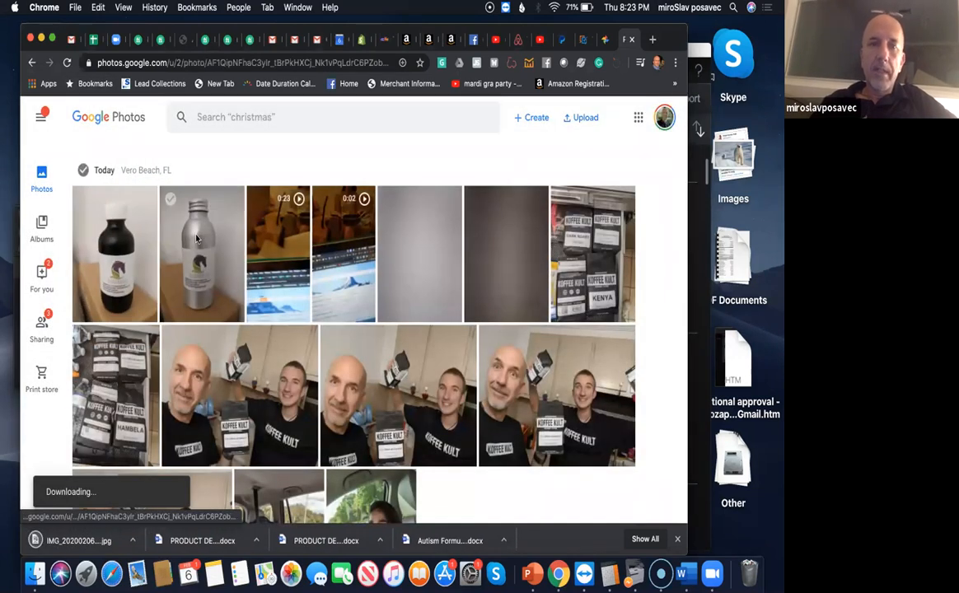
left_click(667, 119)
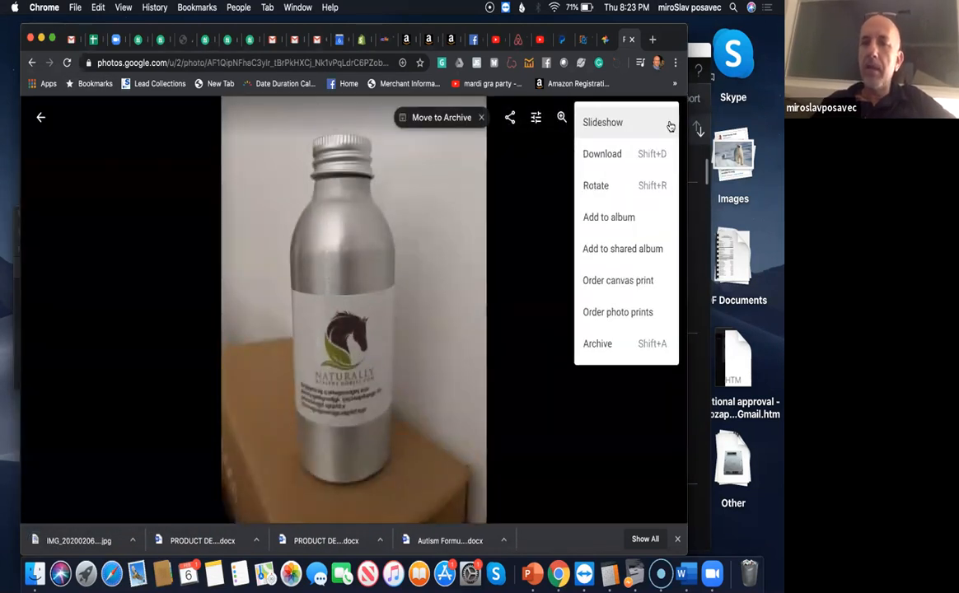
left_click(601, 154)
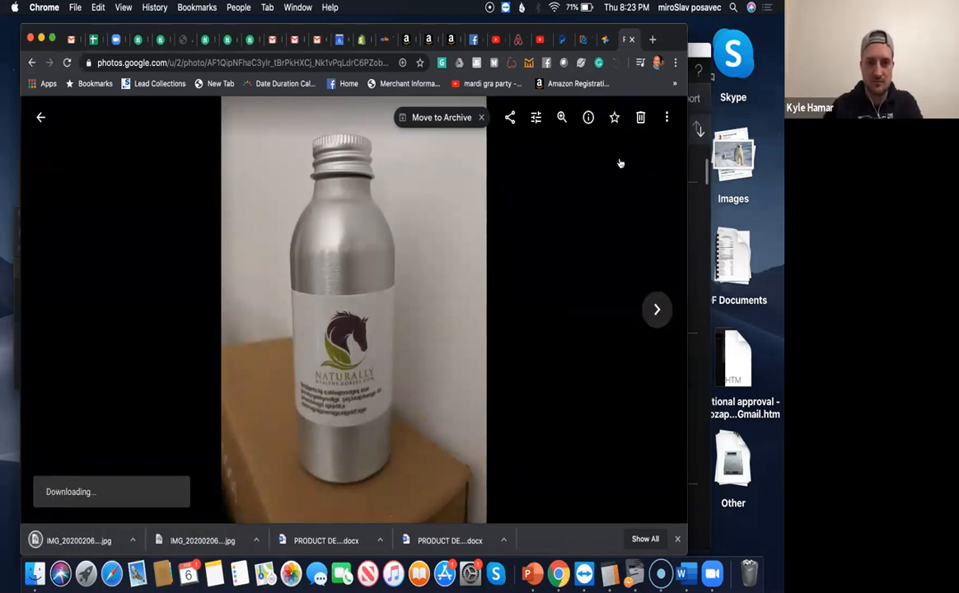
Load pickfu.com in a new browser tab, close the old poll results page and return to the PickFu home page.
left_click(653, 39)
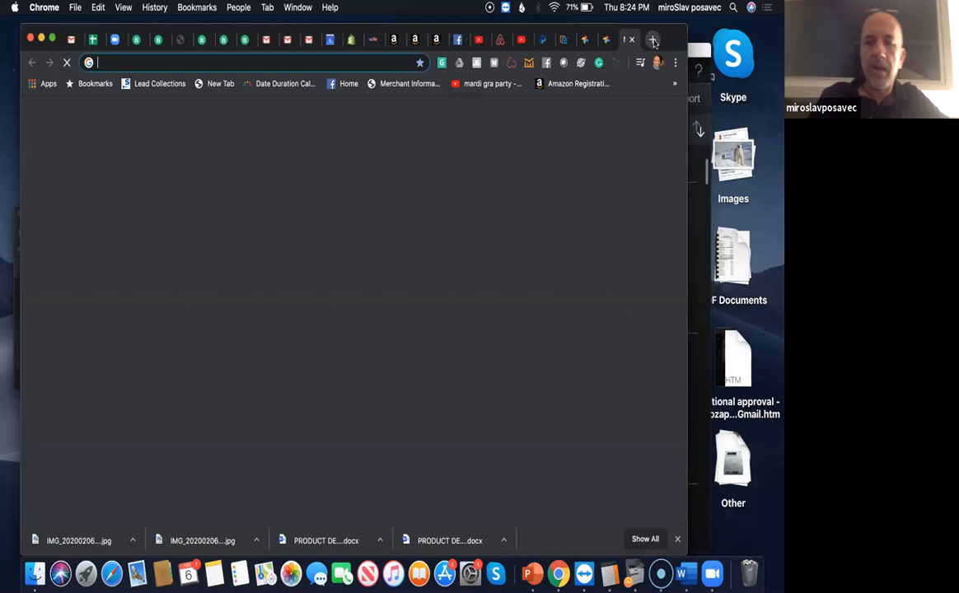
type("pickfu.com")
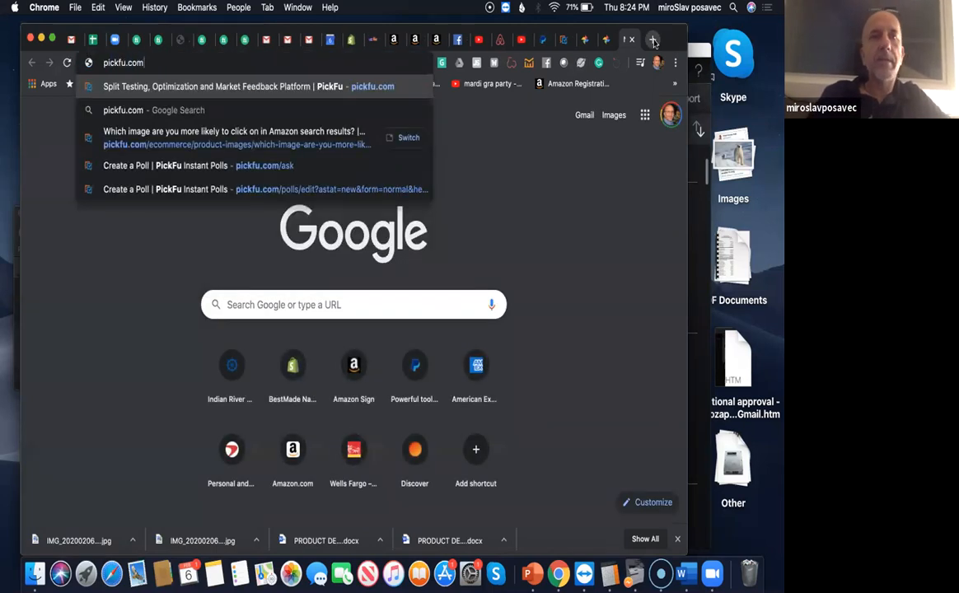
key("Return")
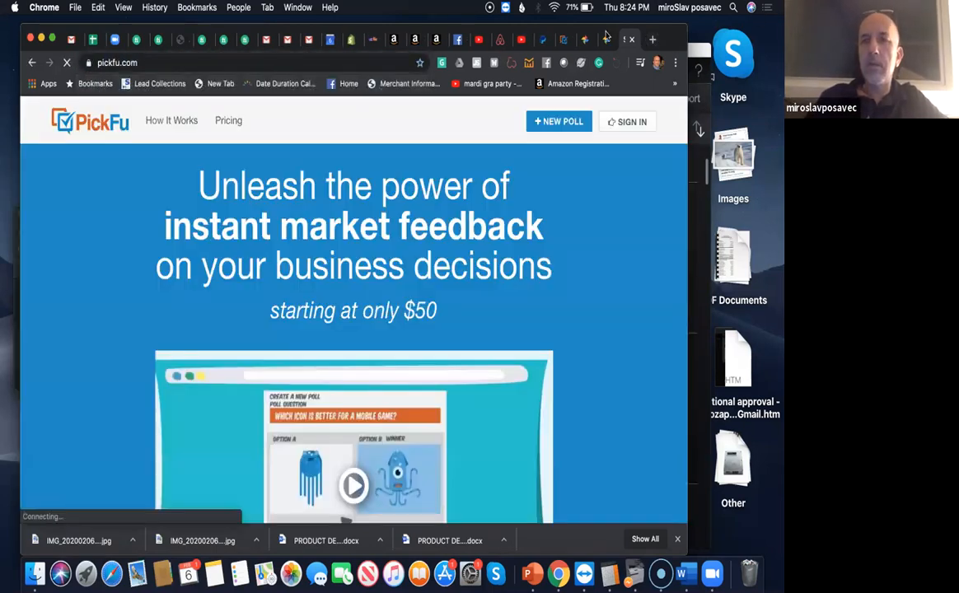
left_click(567, 42)
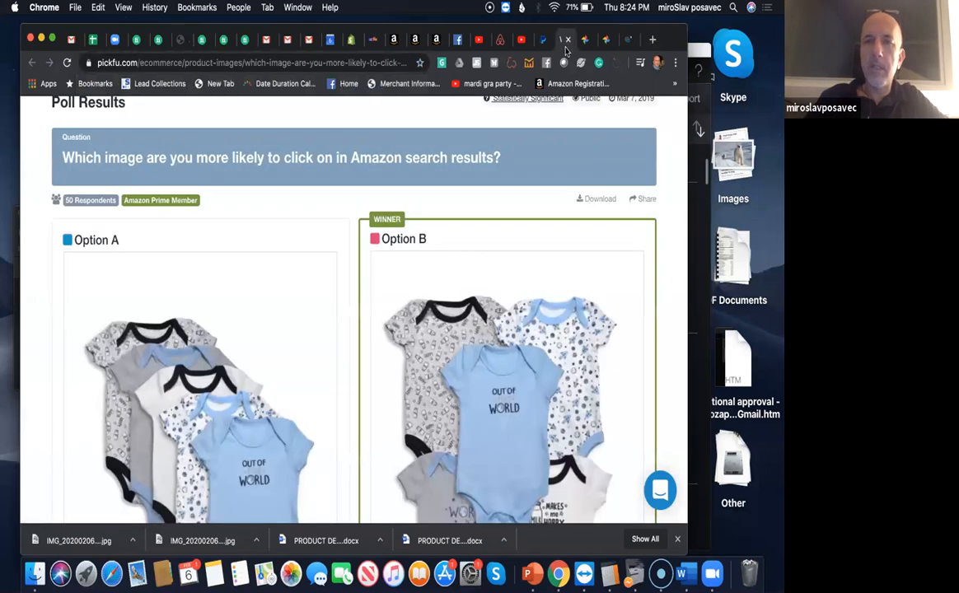
left_click(571, 41)
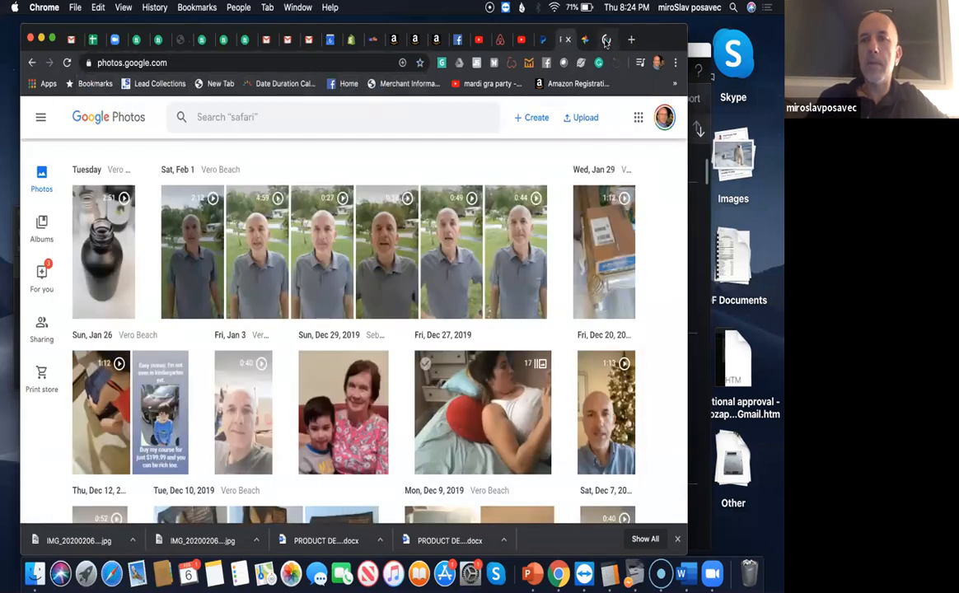
left_click(607, 41)
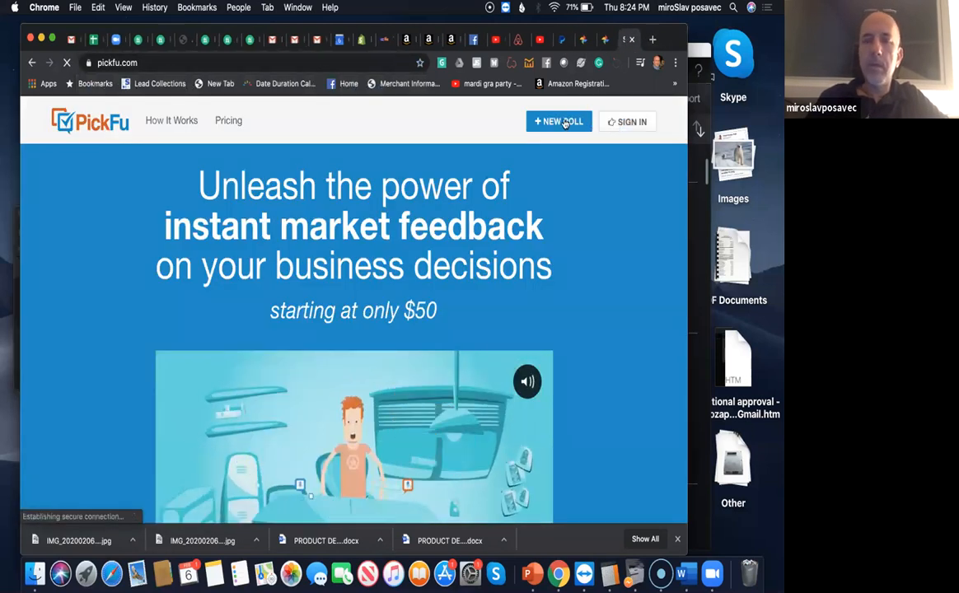
Start creating a new poll from the PickFu home page.
scroll(546, 167, "down", 10)
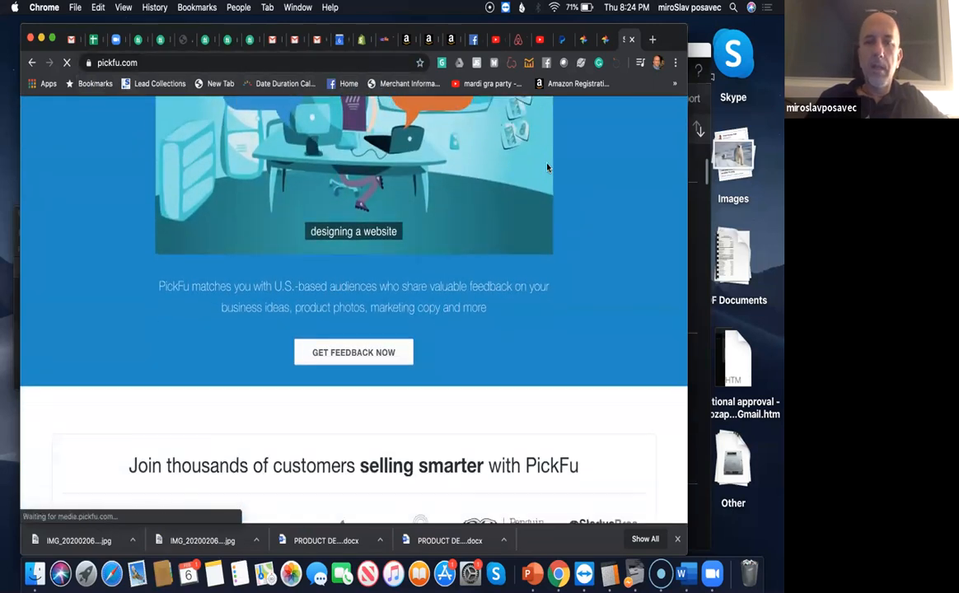
scroll(548, 167, "down", 3)
scroll(548, 168, "up", 15)
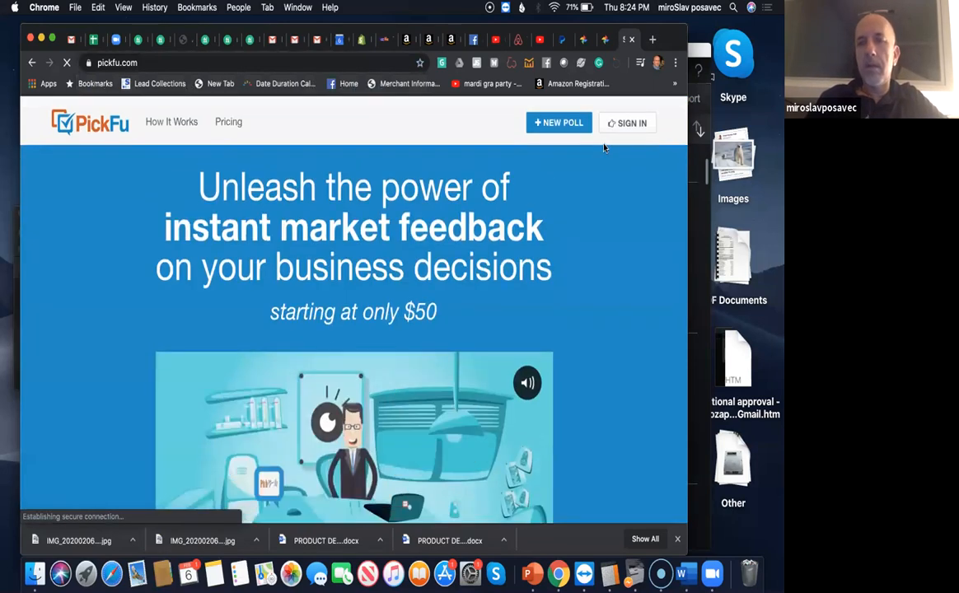
left_click(569, 122)
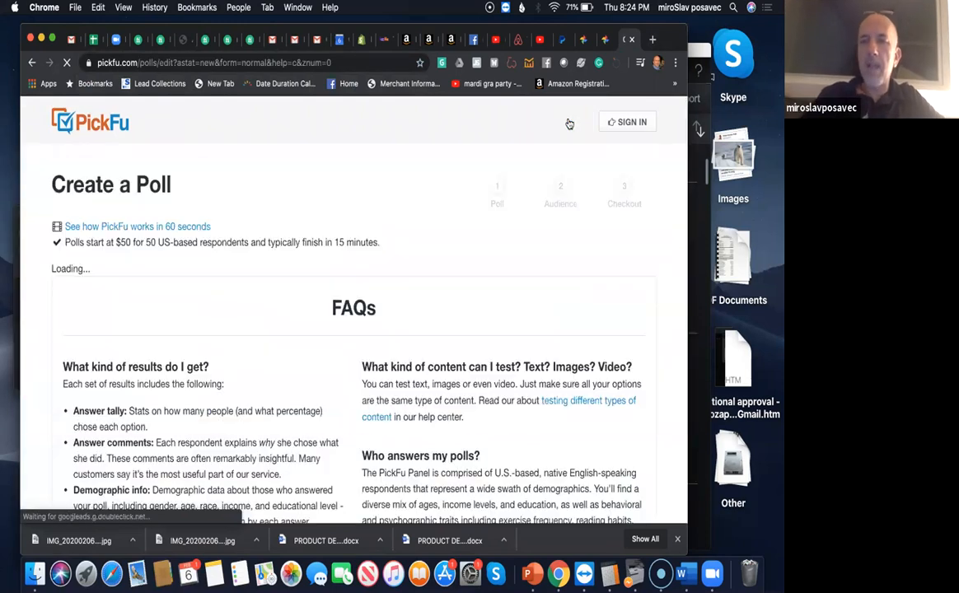
Add the downloaded silver bottle photo as Choice Option A and the black bottle photo as Choice Option B.
scroll(334, 205, "down", 3)
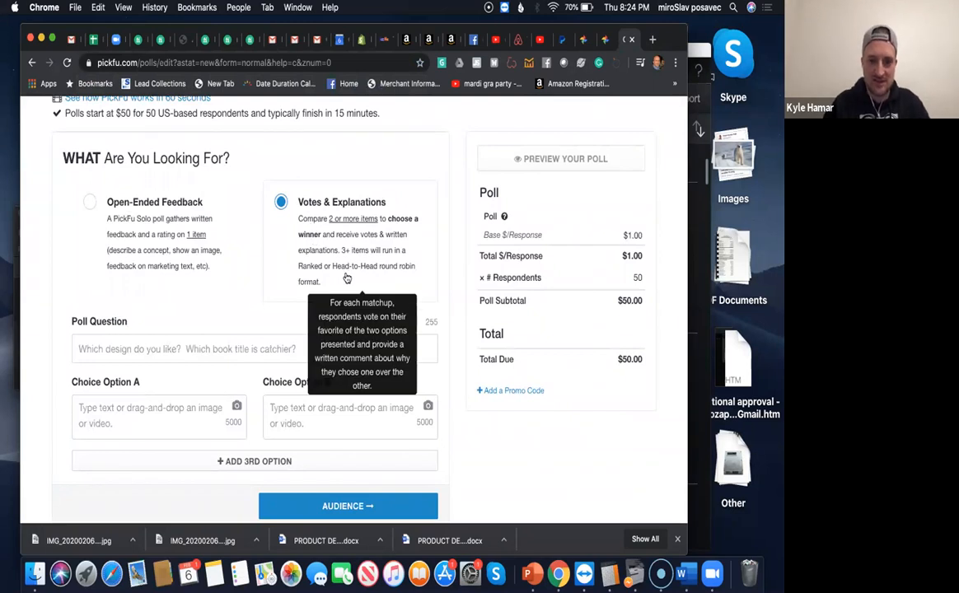
scroll(329, 263, "down", 2)
scroll(346, 278, "down", 2)
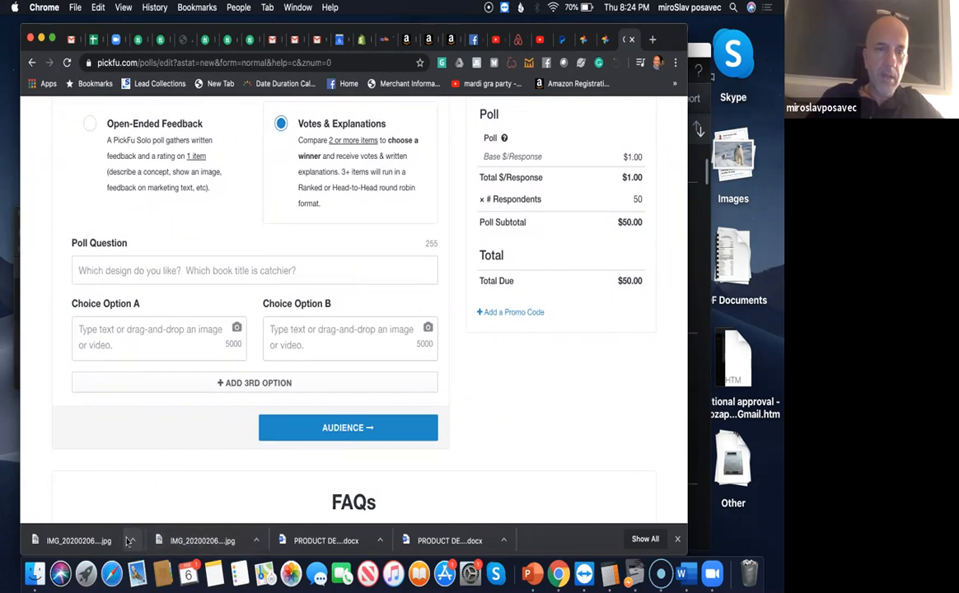
left_click_drag(116, 543, 163, 337)
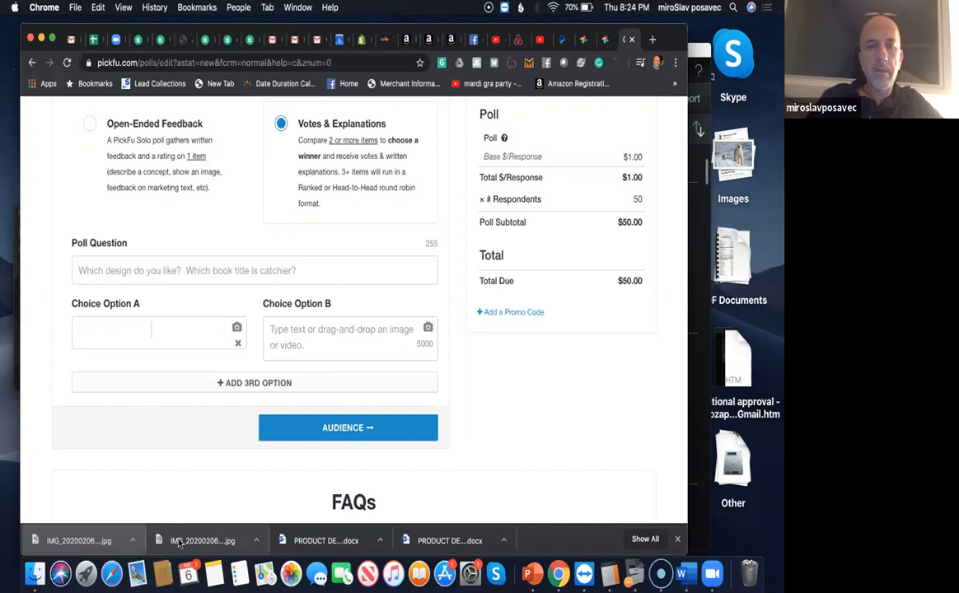
left_click_drag(196, 546, 369, 353)
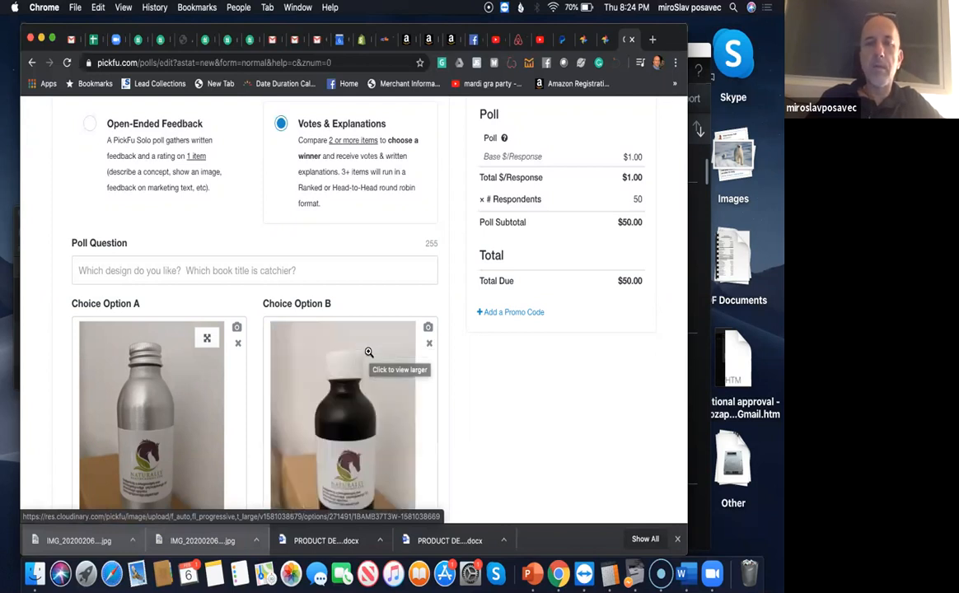
Enter the poll question "Which packaging is more appealing. The aluminum is more durable, but the black glass is heavy and feels solid".
left_click(225, 271)
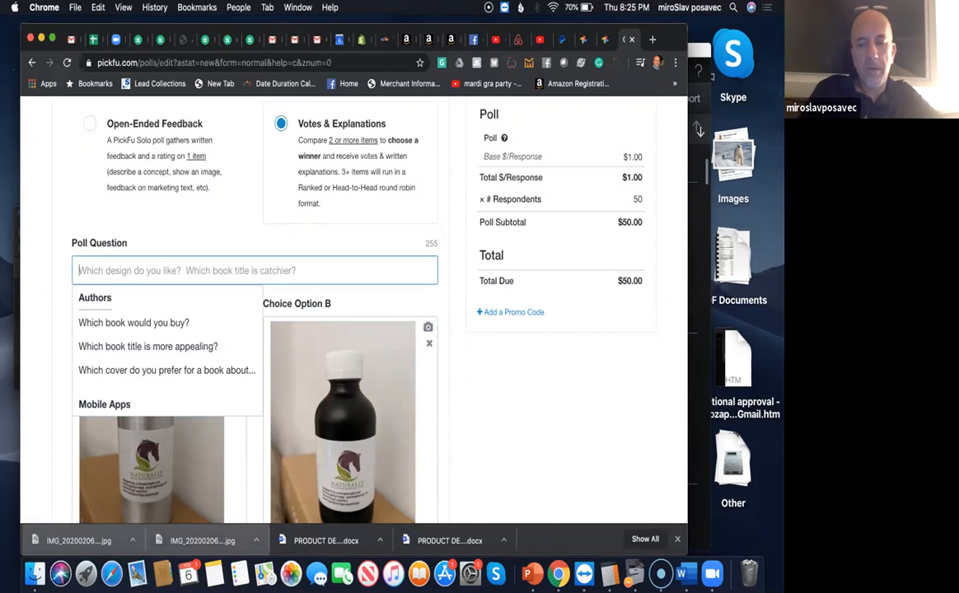
type("Which packaging i")
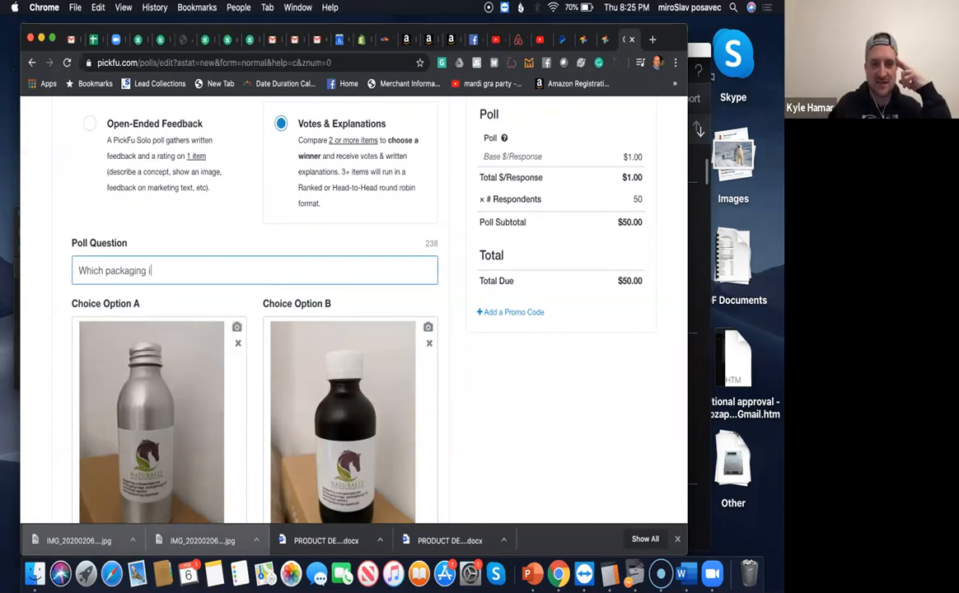
type("s more appealing.  The ali")
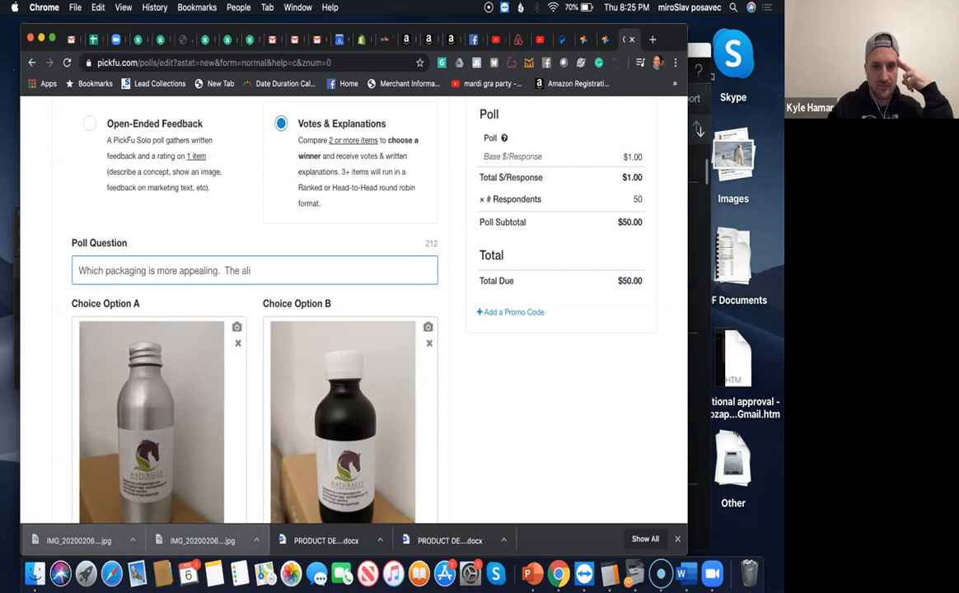
key("BackSpace")
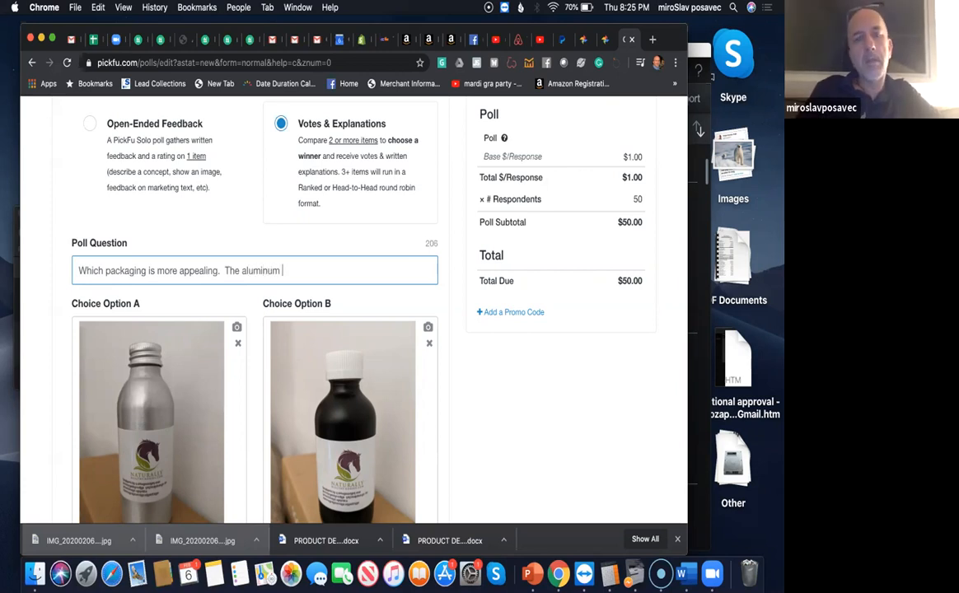
type("more")
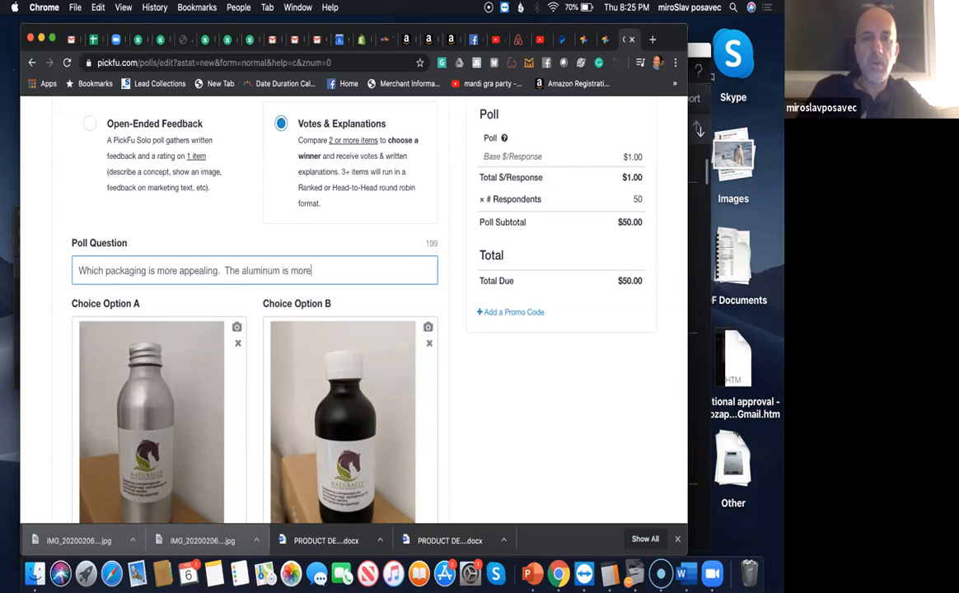
type(" durabel,")
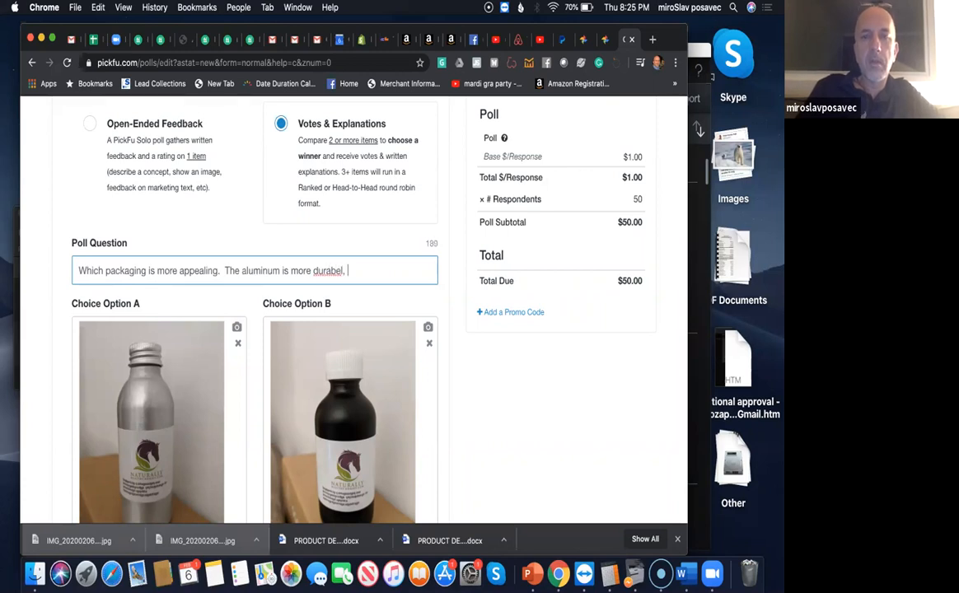
key("BackSpace")
key("BackSpace")
key("BackSpace")
key("BackSpace")
type("le, but the black")
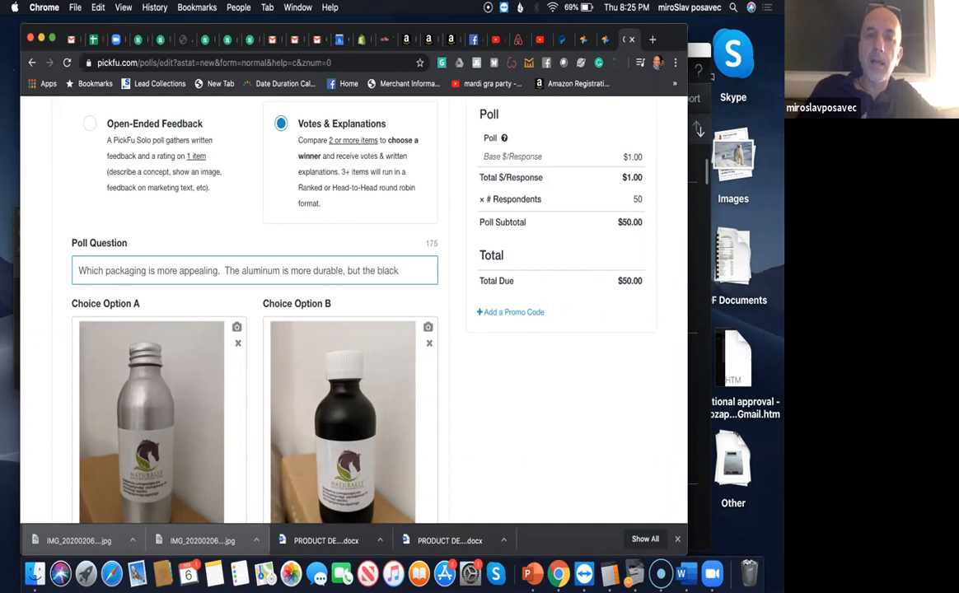
type(" glass is hea")
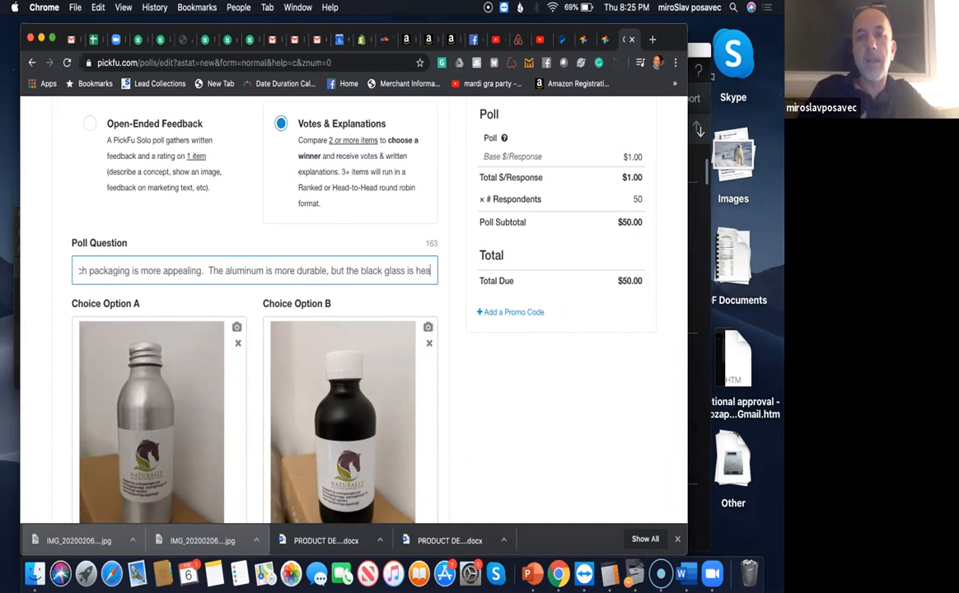
type("vy and feels ")
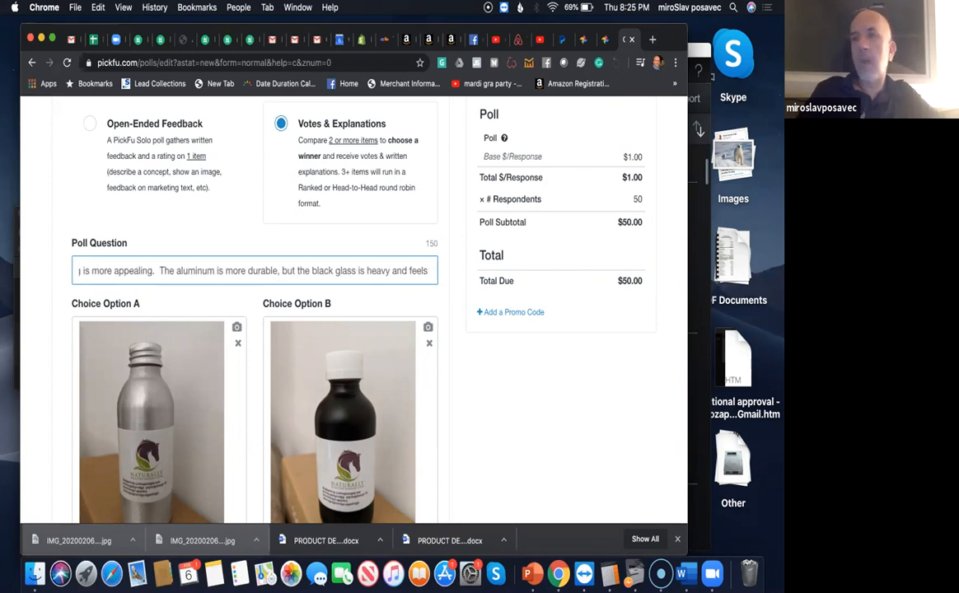
type("solid.")
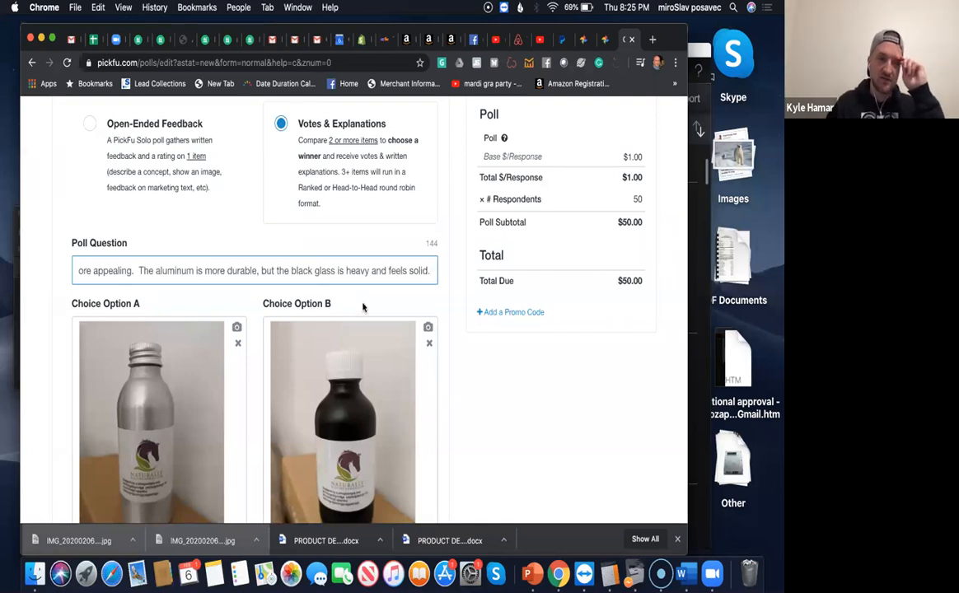
key("BackSpace")
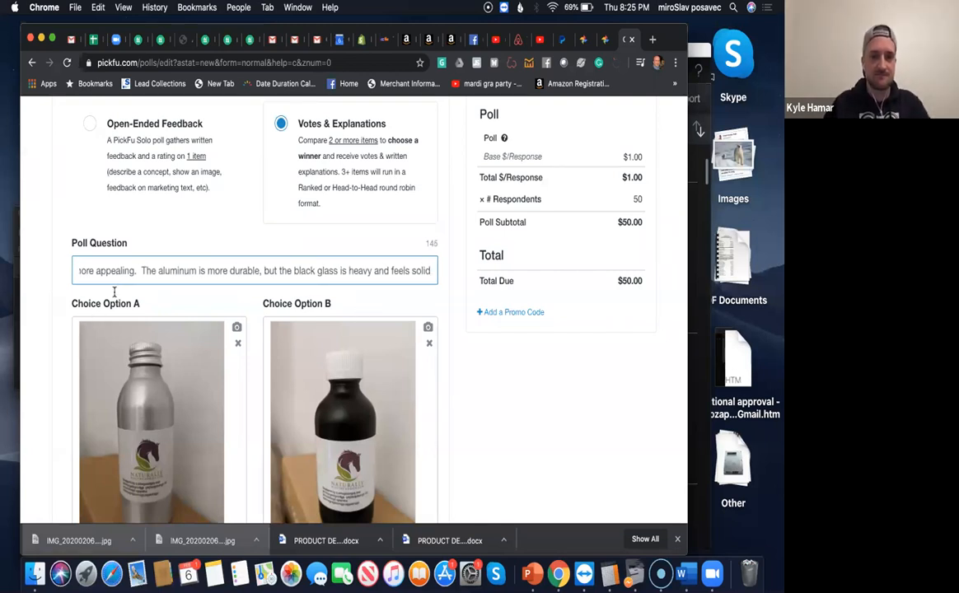
Replace the period after "appealing" in the poll question with a question mark.
left_click(134, 271)
type(".")
type("g")
key("BackSpace")
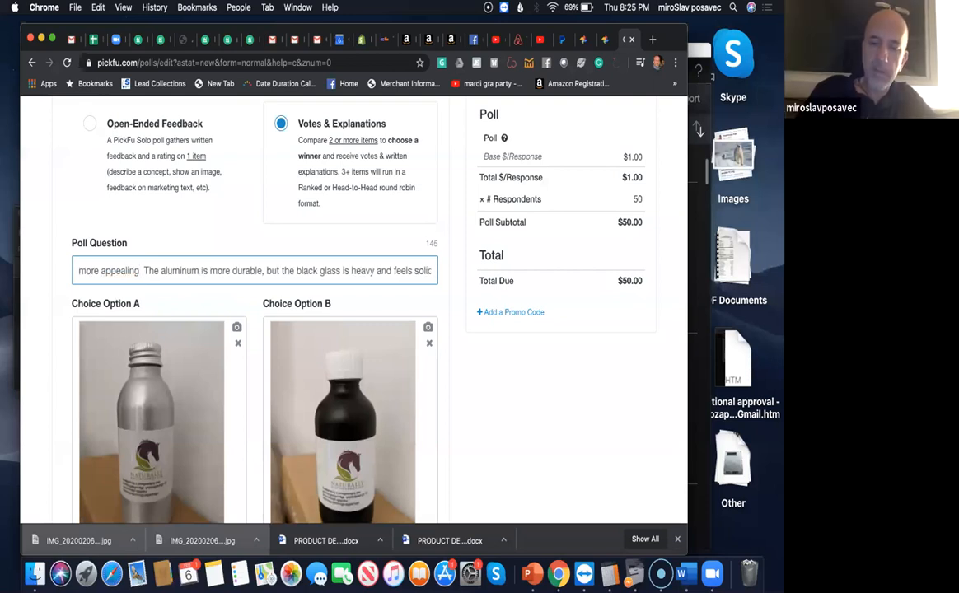
type("?")
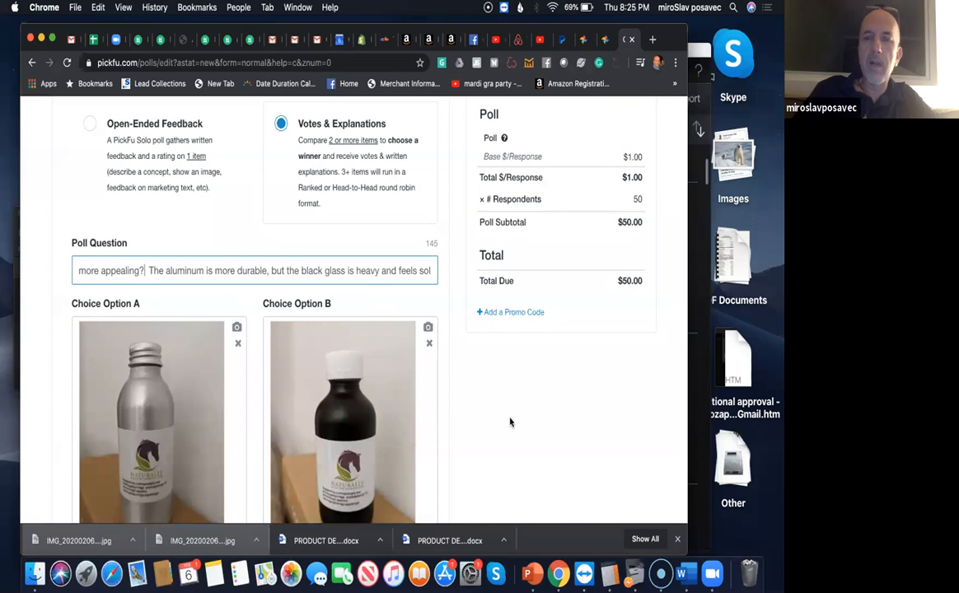
Look over the poll setup and proceed to the audience settings without previewing the poll.
scroll(511, 422, "down", 1)
scroll(511, 422, "up", 2)
scroll(511, 422, "up", 3)
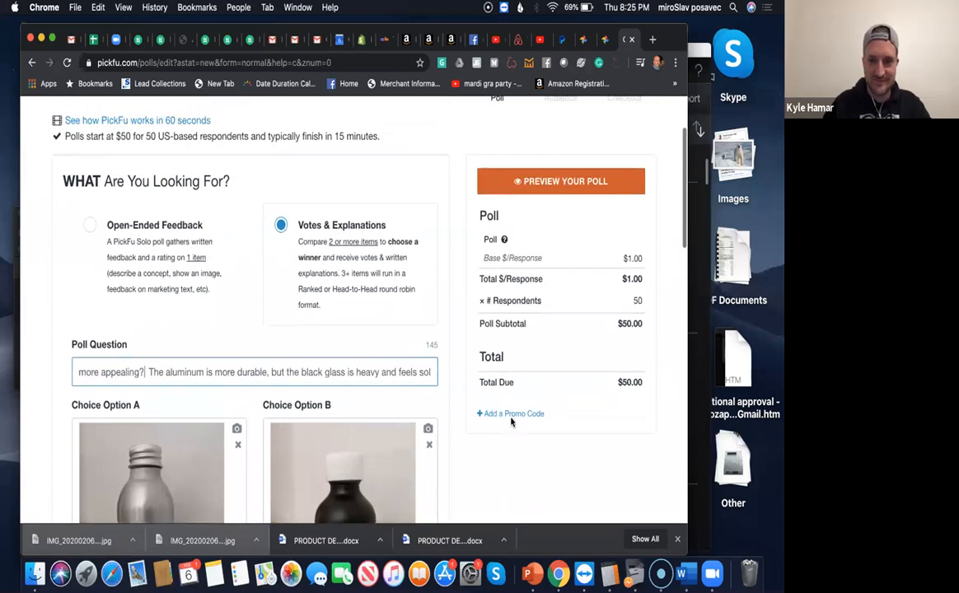
scroll(511, 422, "down", 4)
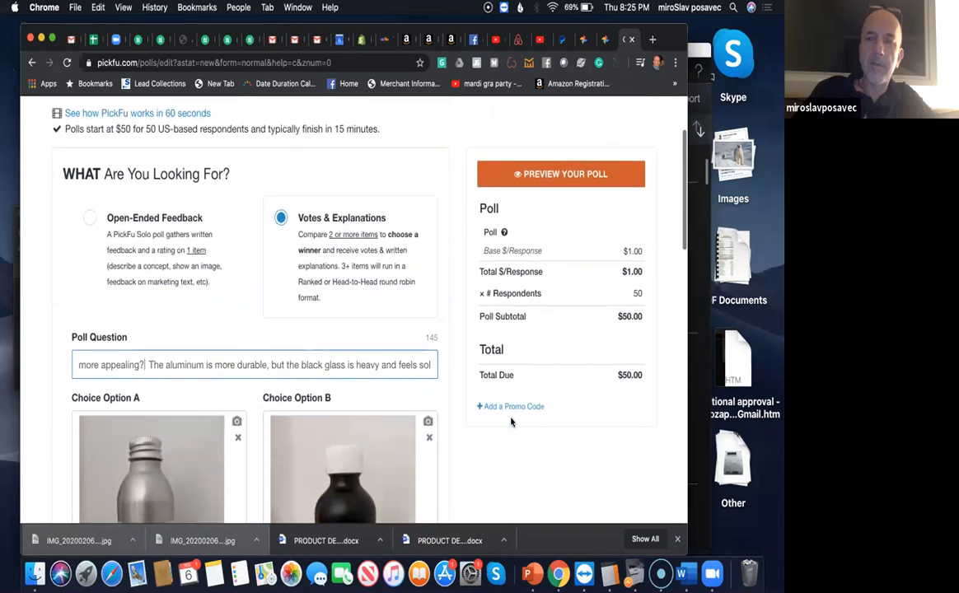
scroll(511, 422, "down", 5)
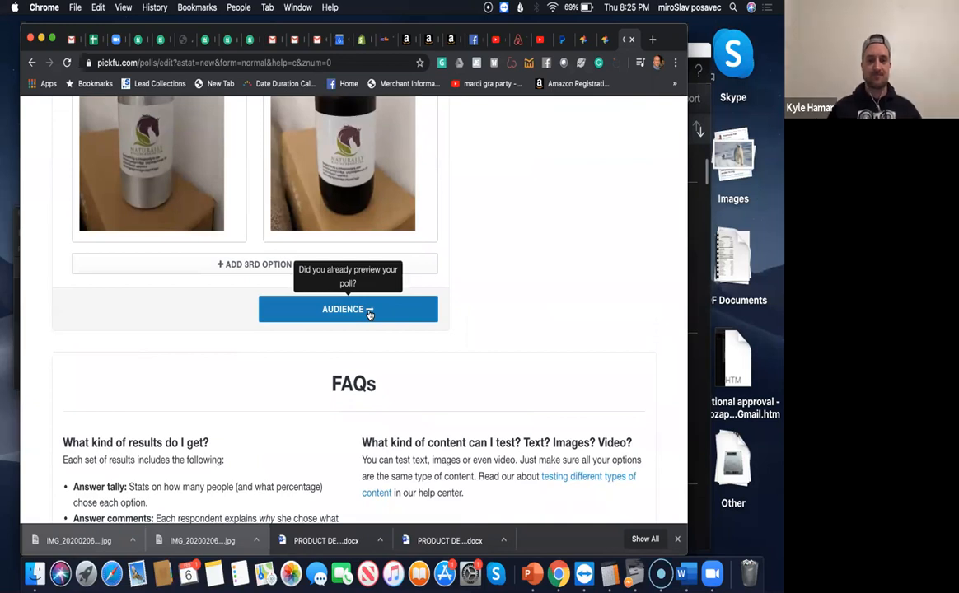
left_click(369, 311)
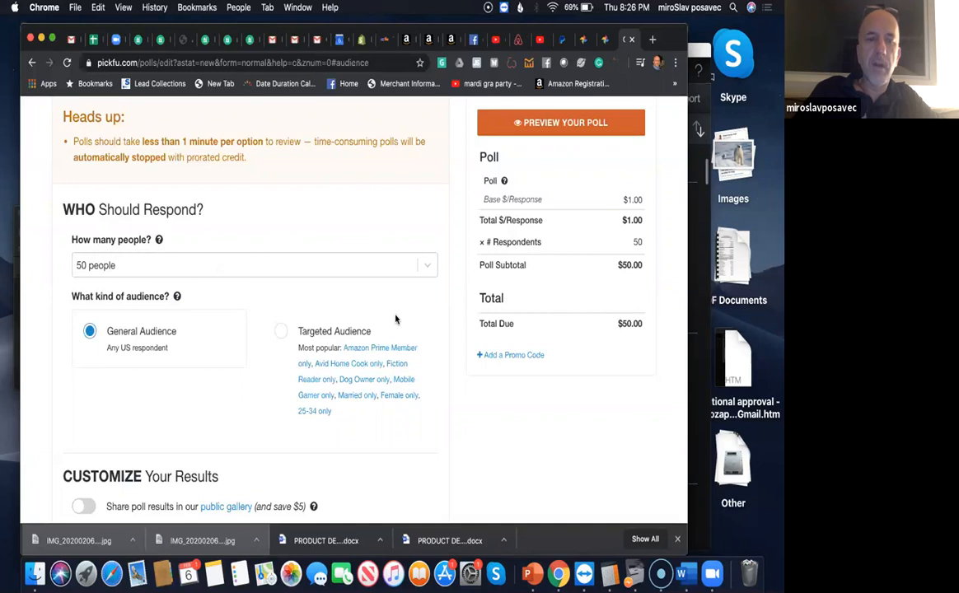
Switch the poll to a Targeted Audience and open the list of custom audiences.
scroll(396, 319, "down", 3)
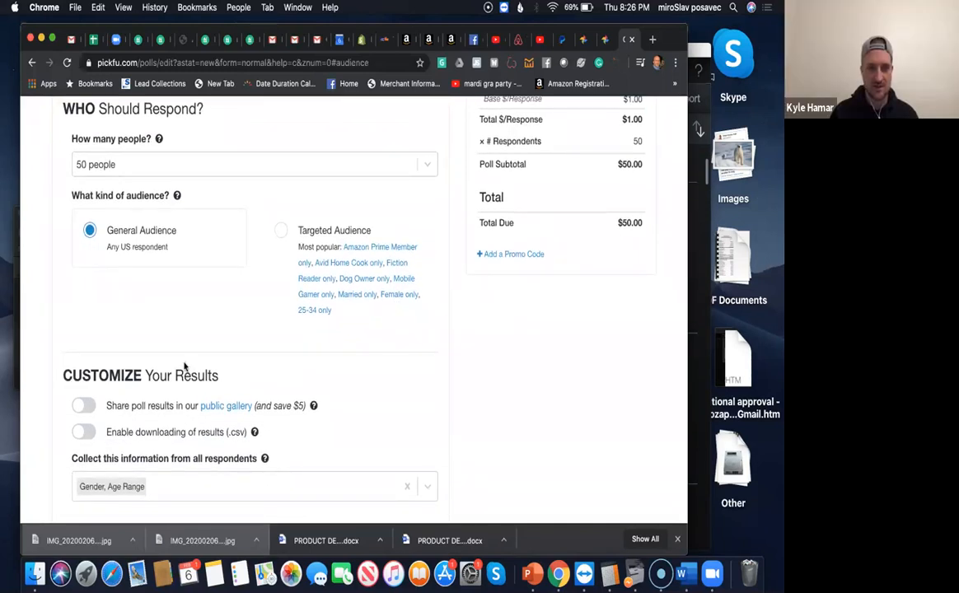
left_click(281, 230)
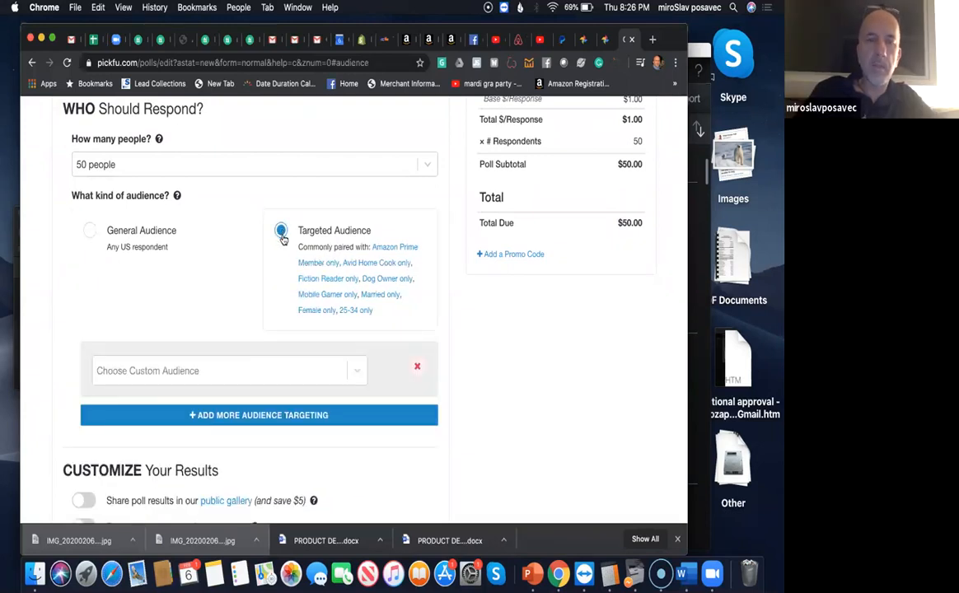
left_click(361, 373)
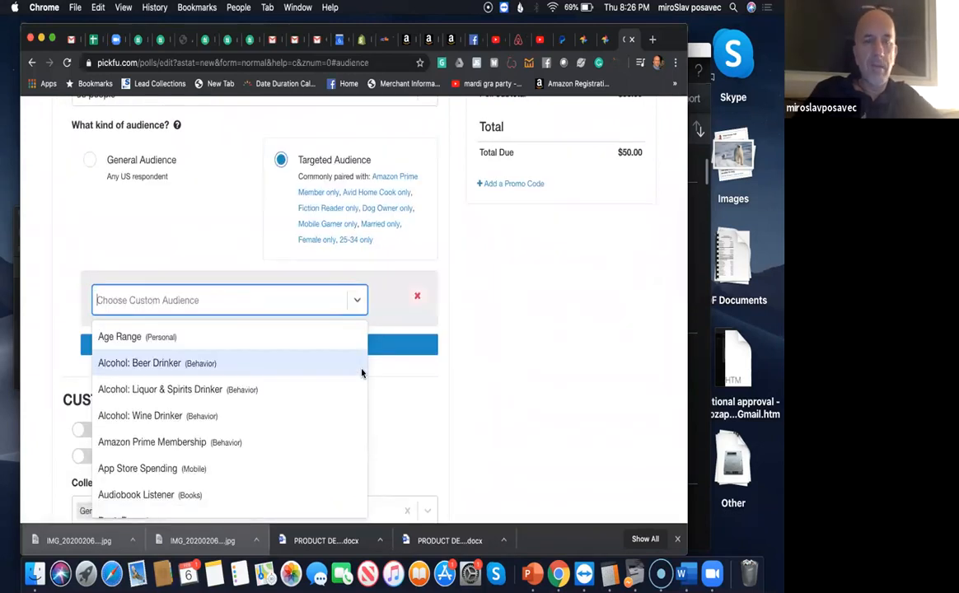
Search the custom audiences for "horse", "pet" and "natural".
type("horse")
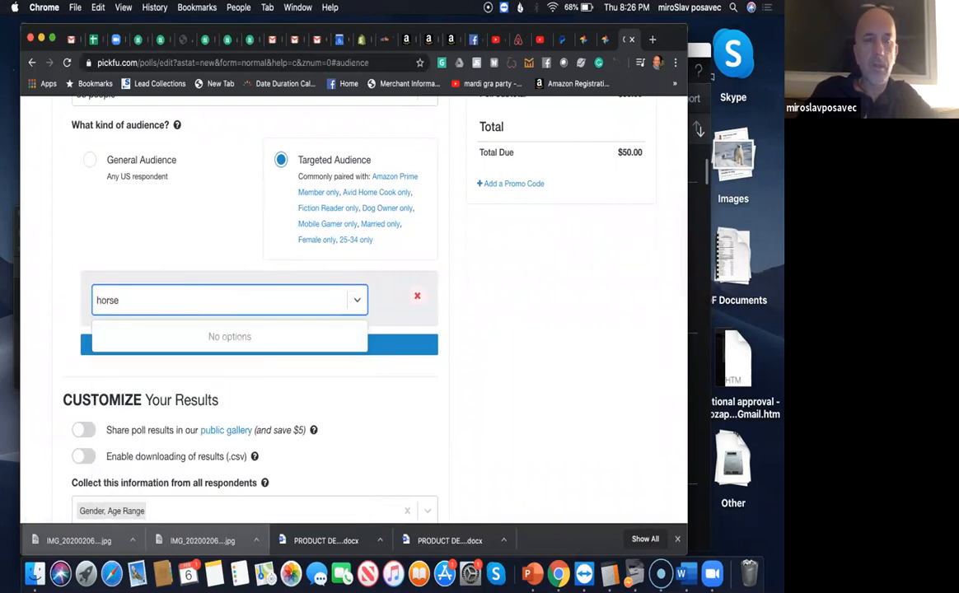
key("BackSpace")
key("BackSpace")
key("BackSpace")
type("pet")
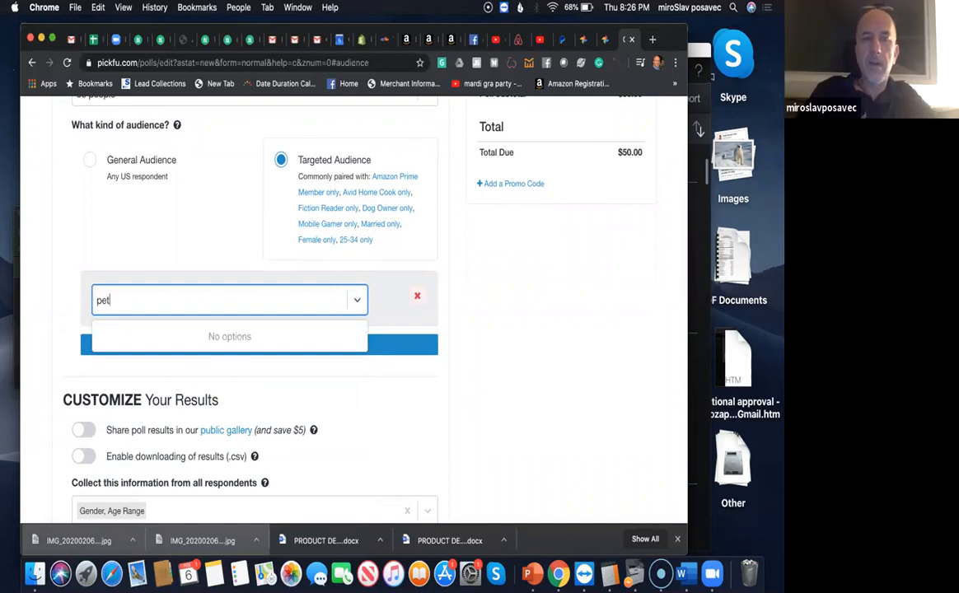
key("BackSpace")
key("BackSpace")
key("BackSpace")
type("natural")
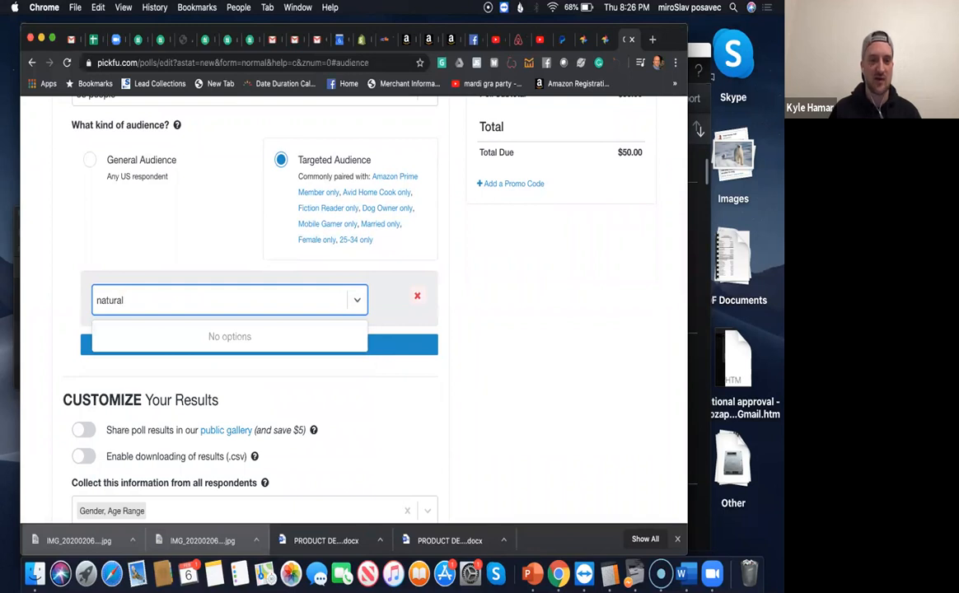
Clear the custom audience search and choose Amazon Prime Membership as the targeting criterion.
key("BackSpace")
key("BackSpace")
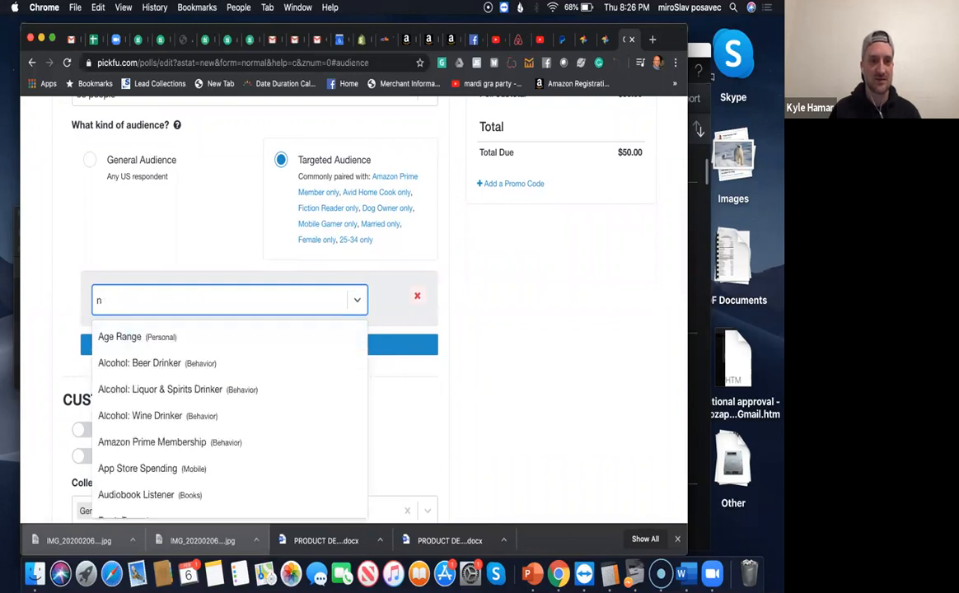
left_click(229, 447)
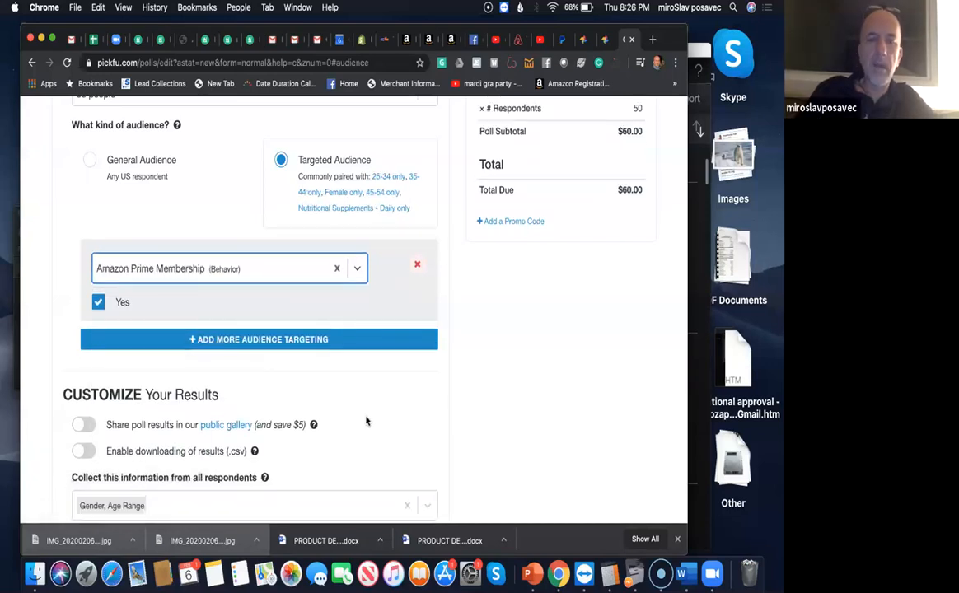
Review the respondent settings and price summary for the 50-person poll, and proceed to checkout.
scroll(366, 421, "up", 5)
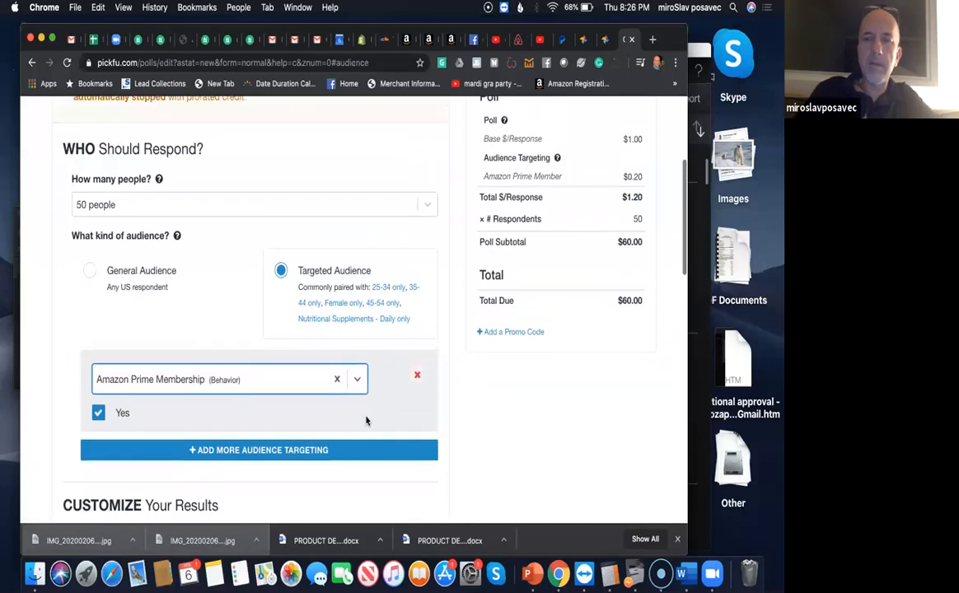
scroll(367, 421, "down", 8)
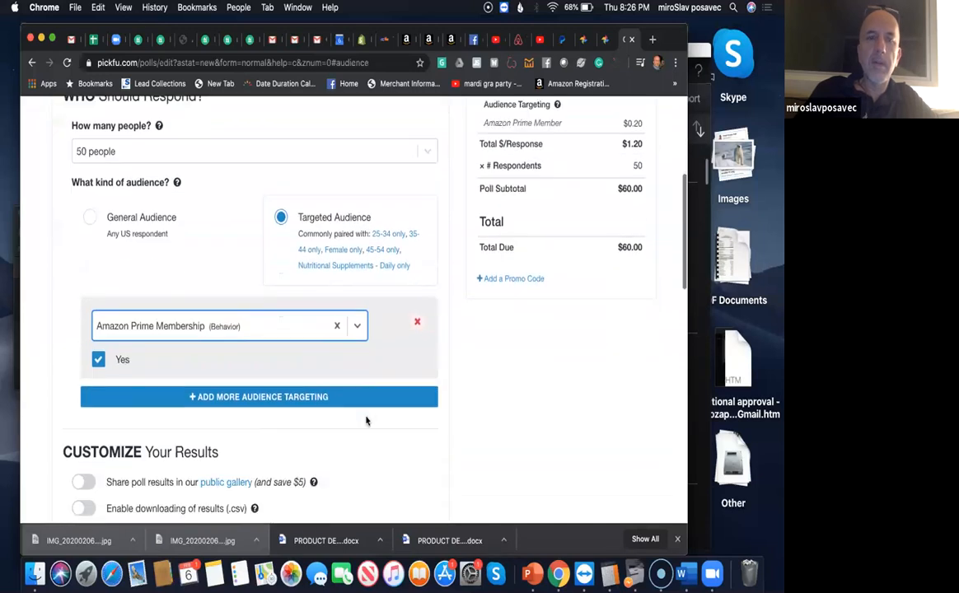
scroll(367, 421, "down", 1)
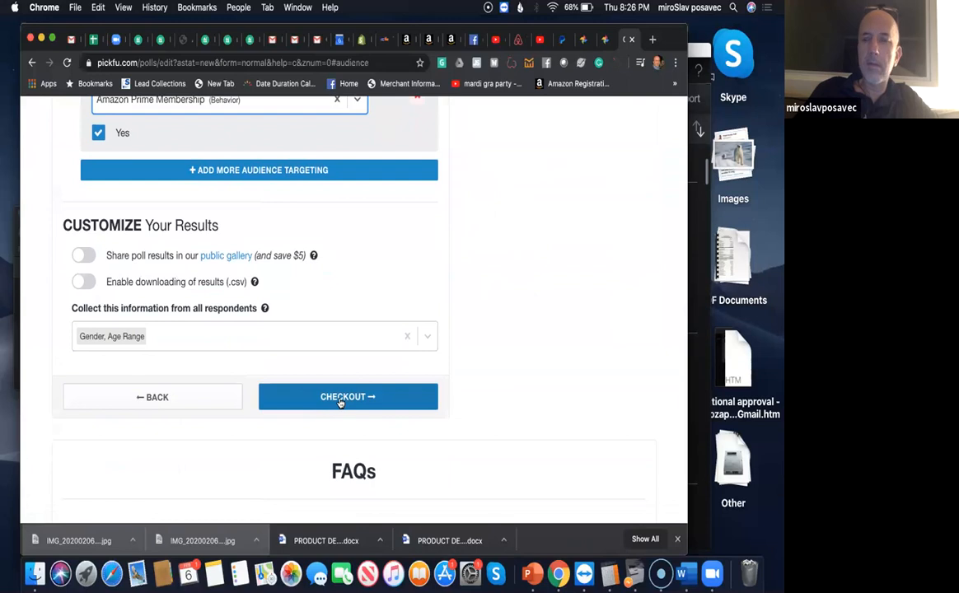
scroll(339, 402, "up", 15)
scroll(339, 402, "down", 13)
scroll(338, 403, "down", 4)
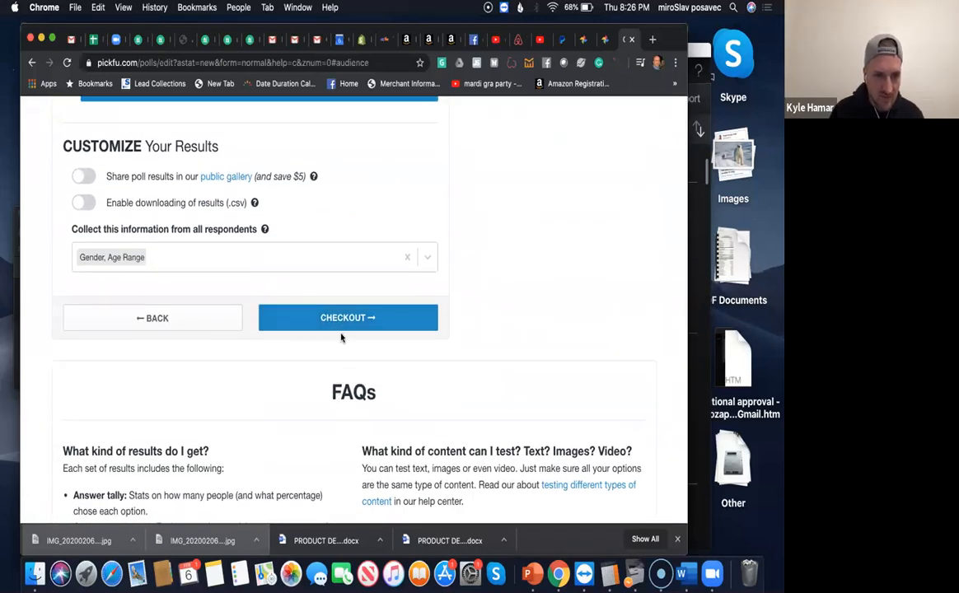
scroll(342, 337, "up", 15)
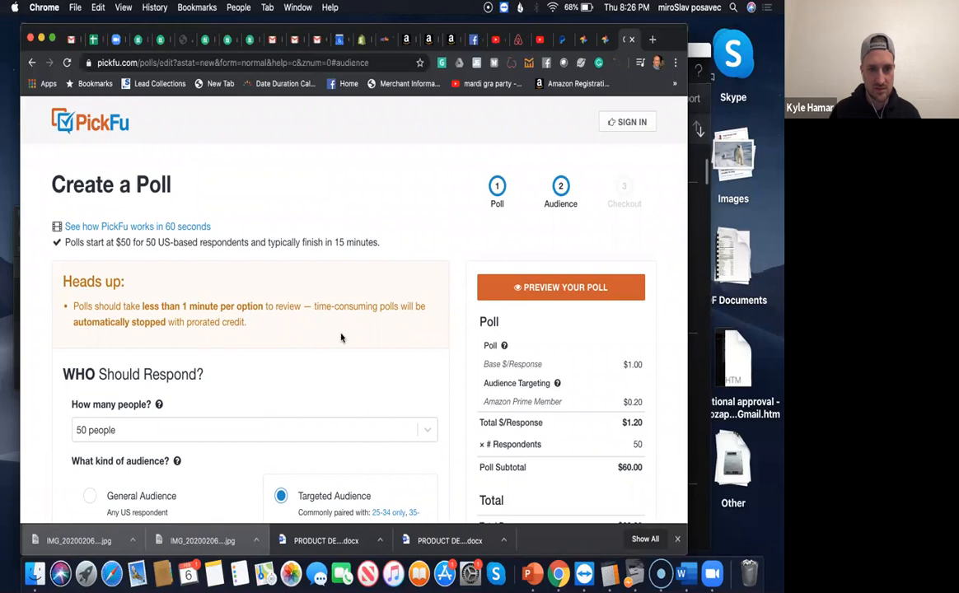
scroll(341, 337, "down", 12)
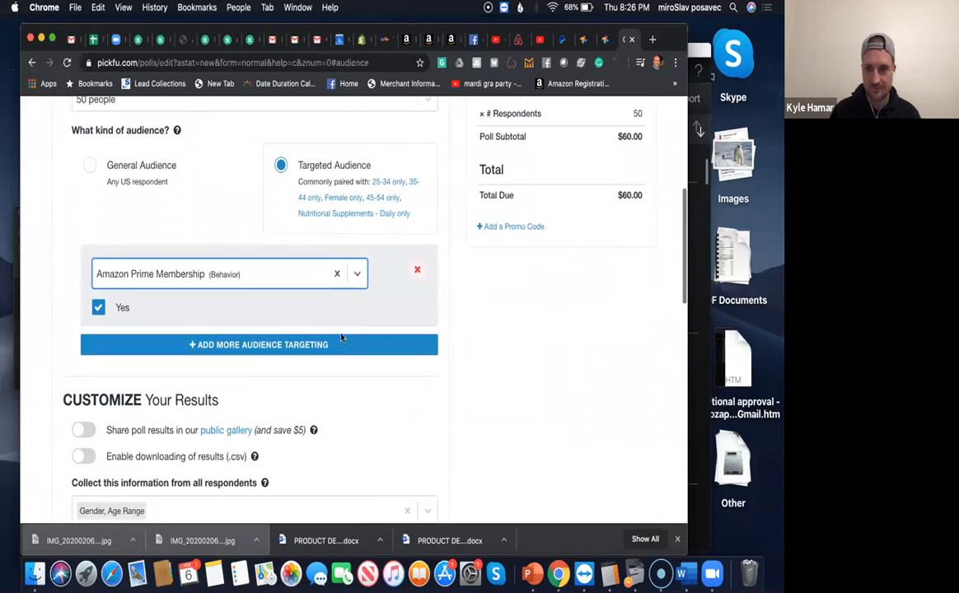
scroll(341, 337, "down", 2)
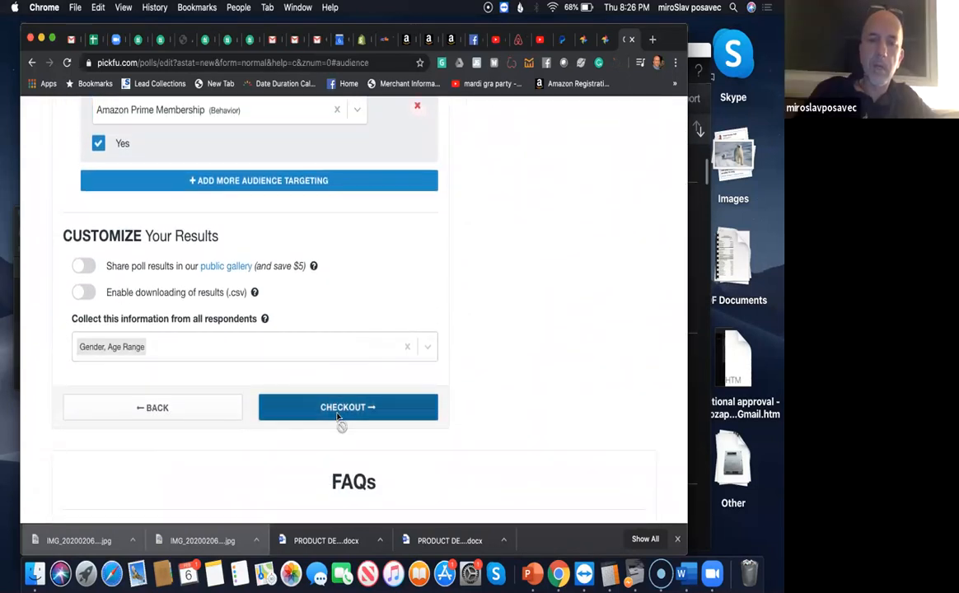
left_click(338, 415)
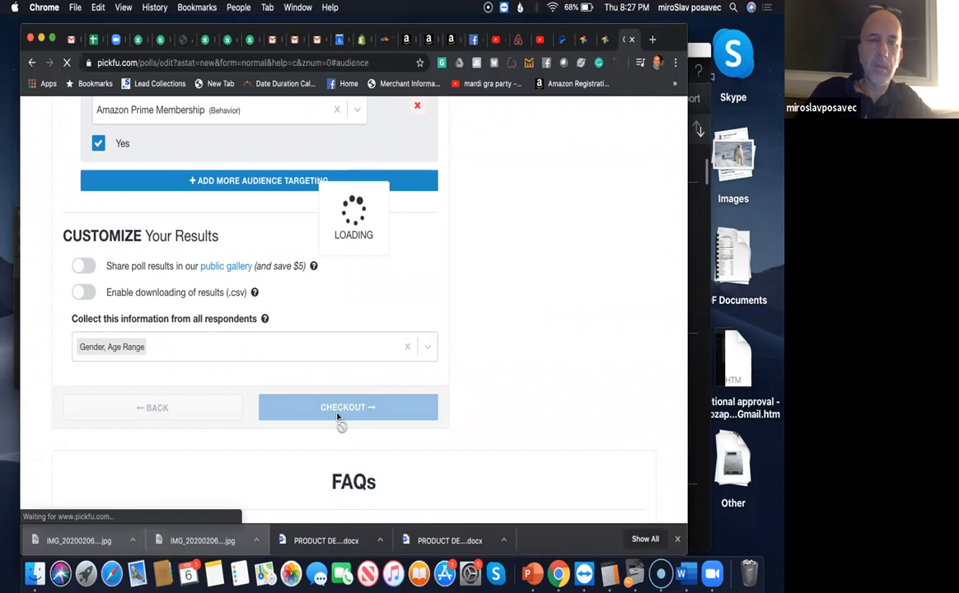